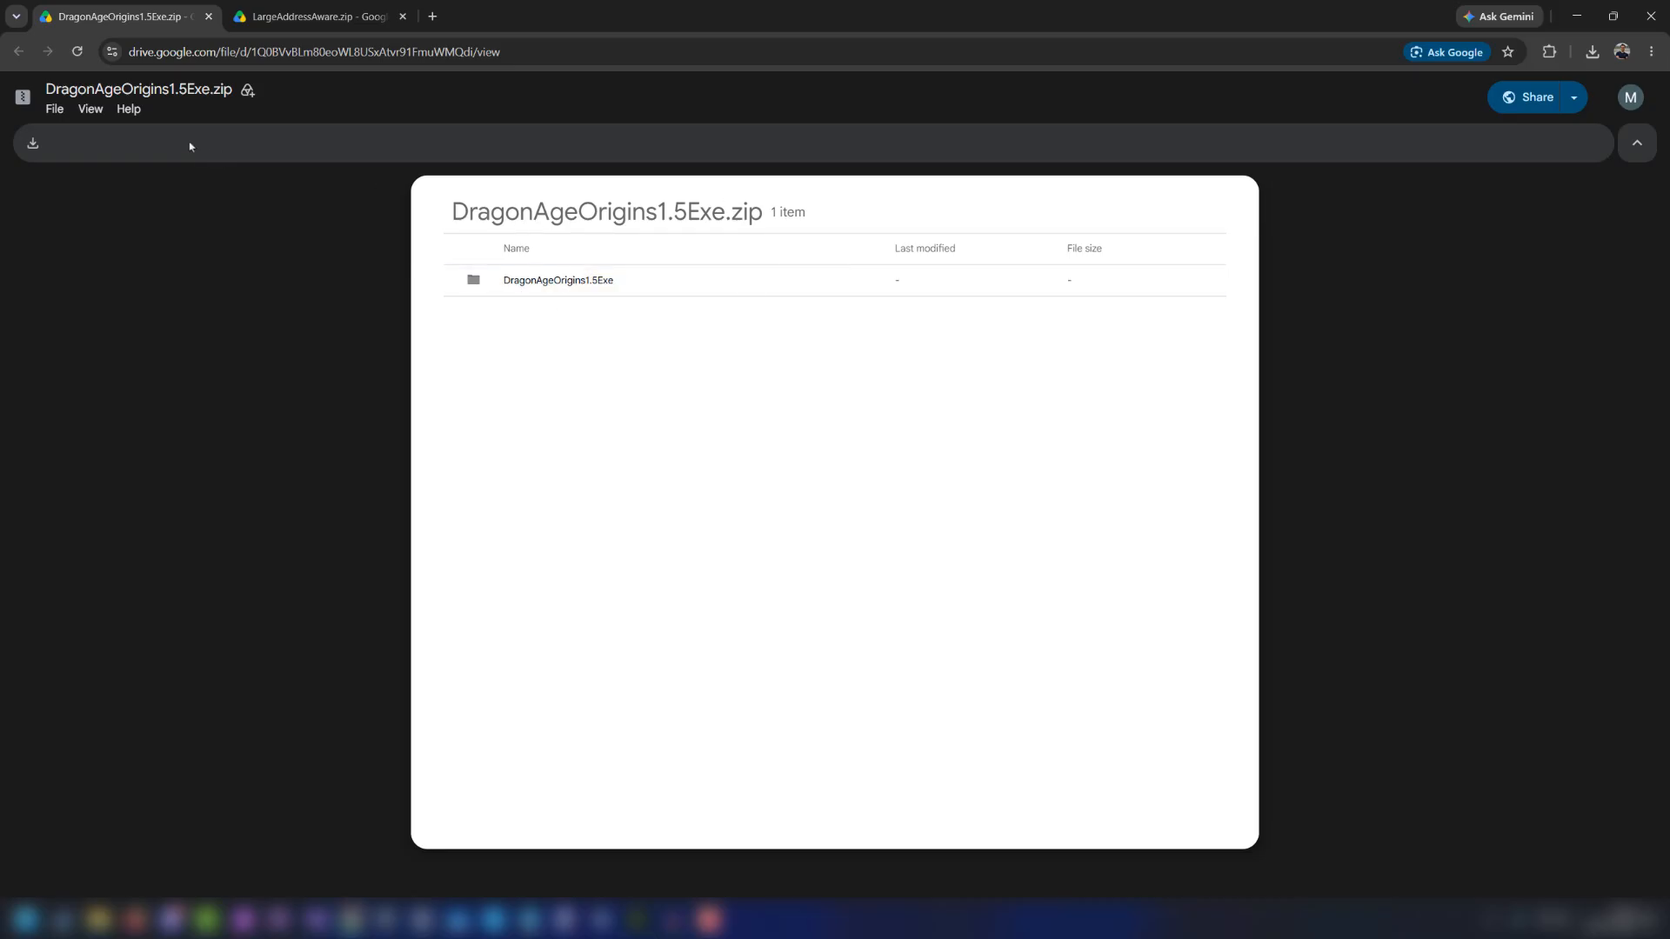
# Download DragonAgeOrigins1.5Exe.zip and LargeAddressAware.zip from their Google Drive pages, leaving the browser minimized.
pyautogui.click(35, 143)
pyautogui.hotkey('ctrl', 'Tab')
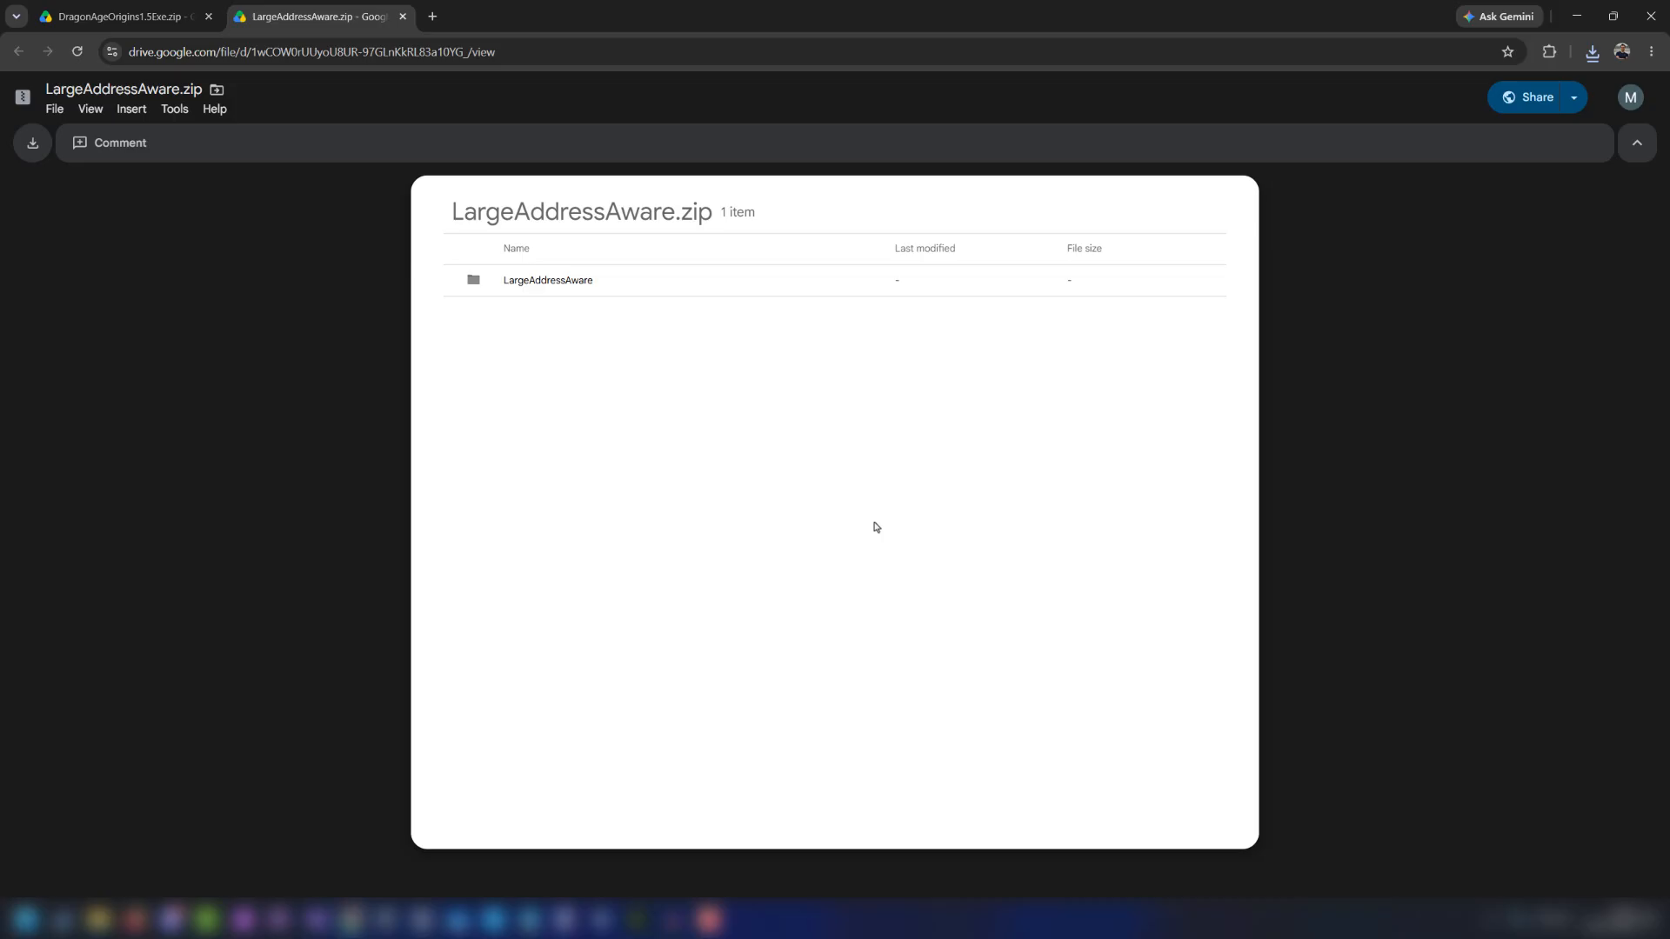
pyautogui.click(33, 145)
pyautogui.click(1576, 19)
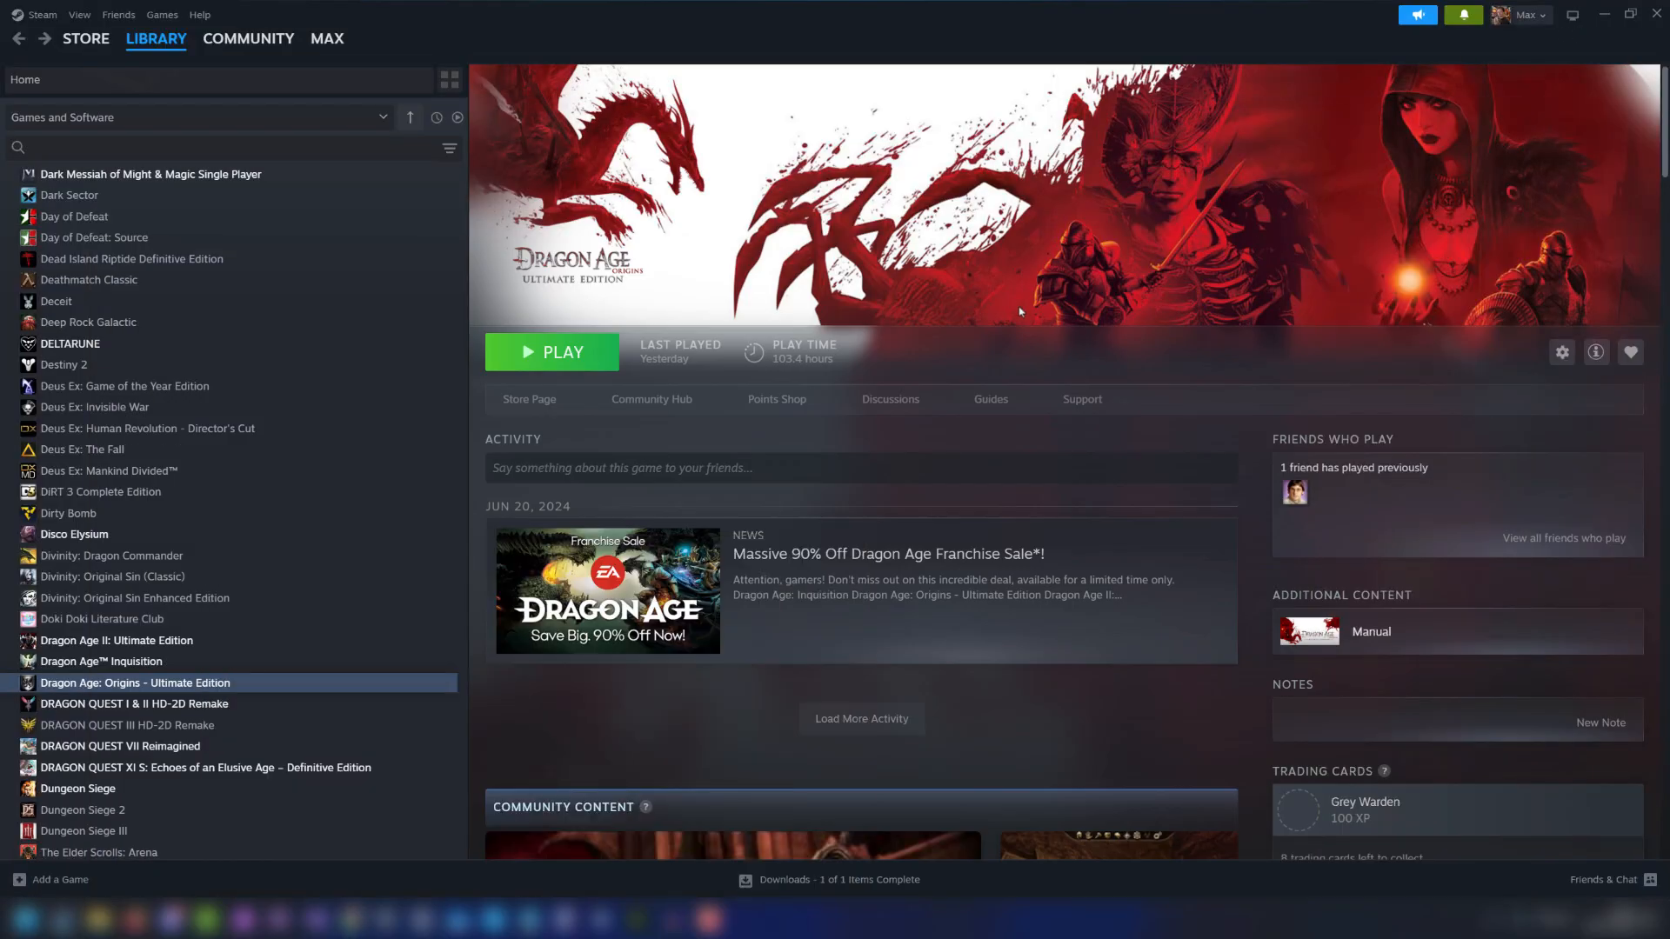
# In Steam, browse the local files of Dragon Age: Origins - Ultimate Edition and open the bin_ship folder.
pyautogui.rightClick(243, 685)
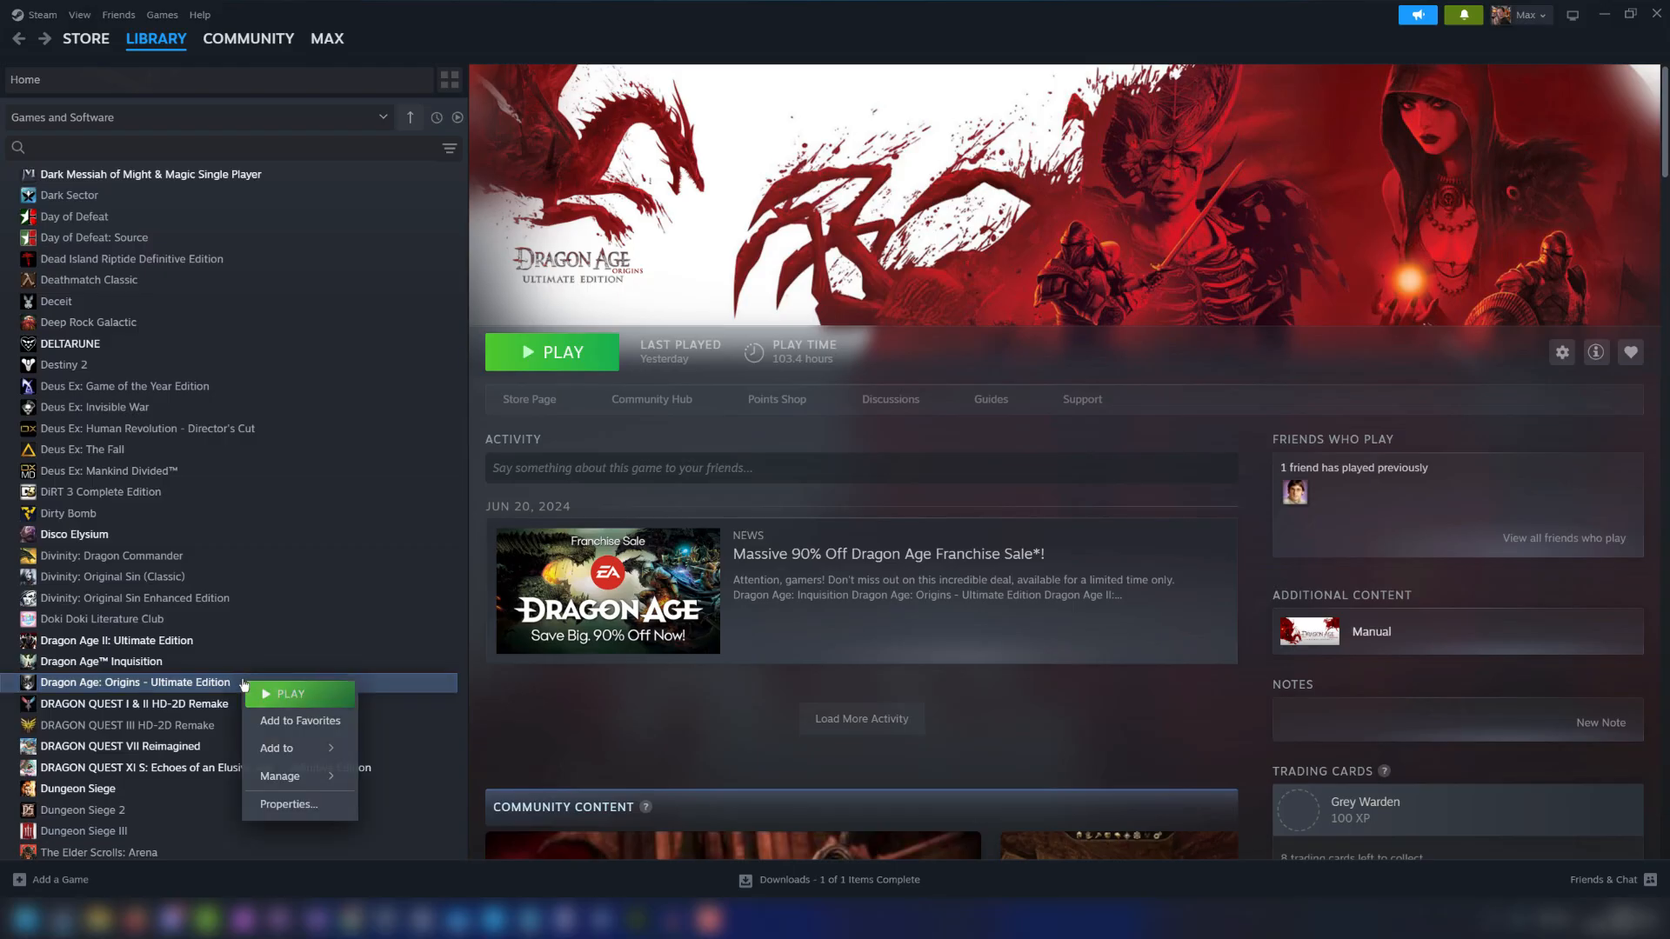
pyautogui.moveTo(292, 776)
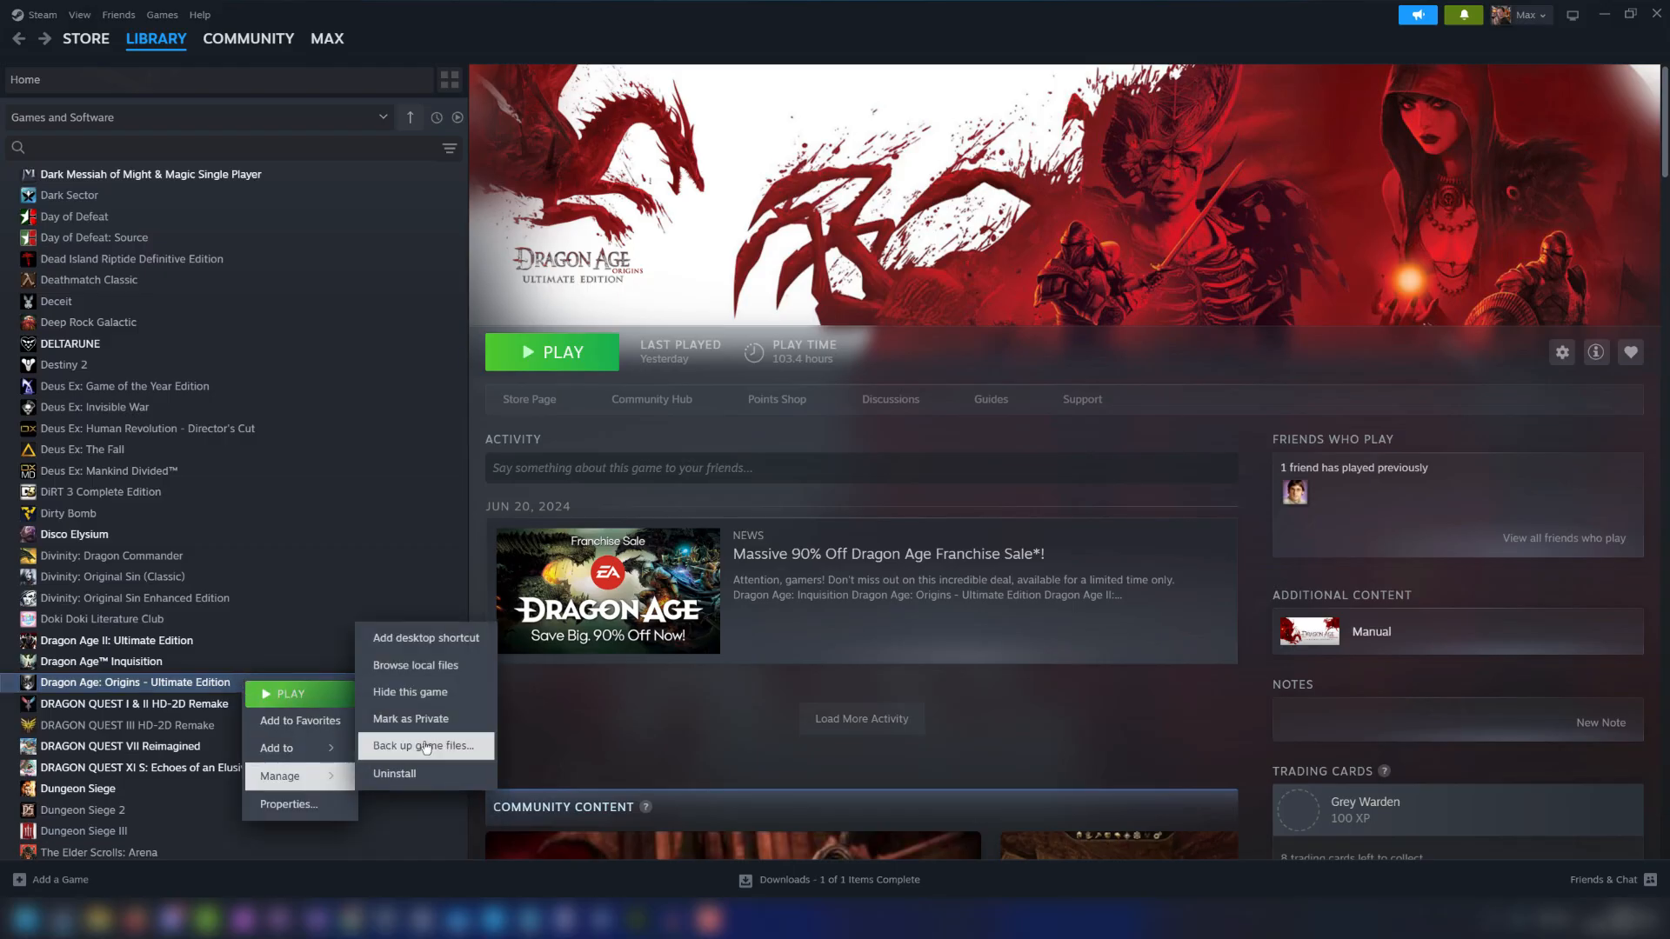
pyautogui.click(473, 671)
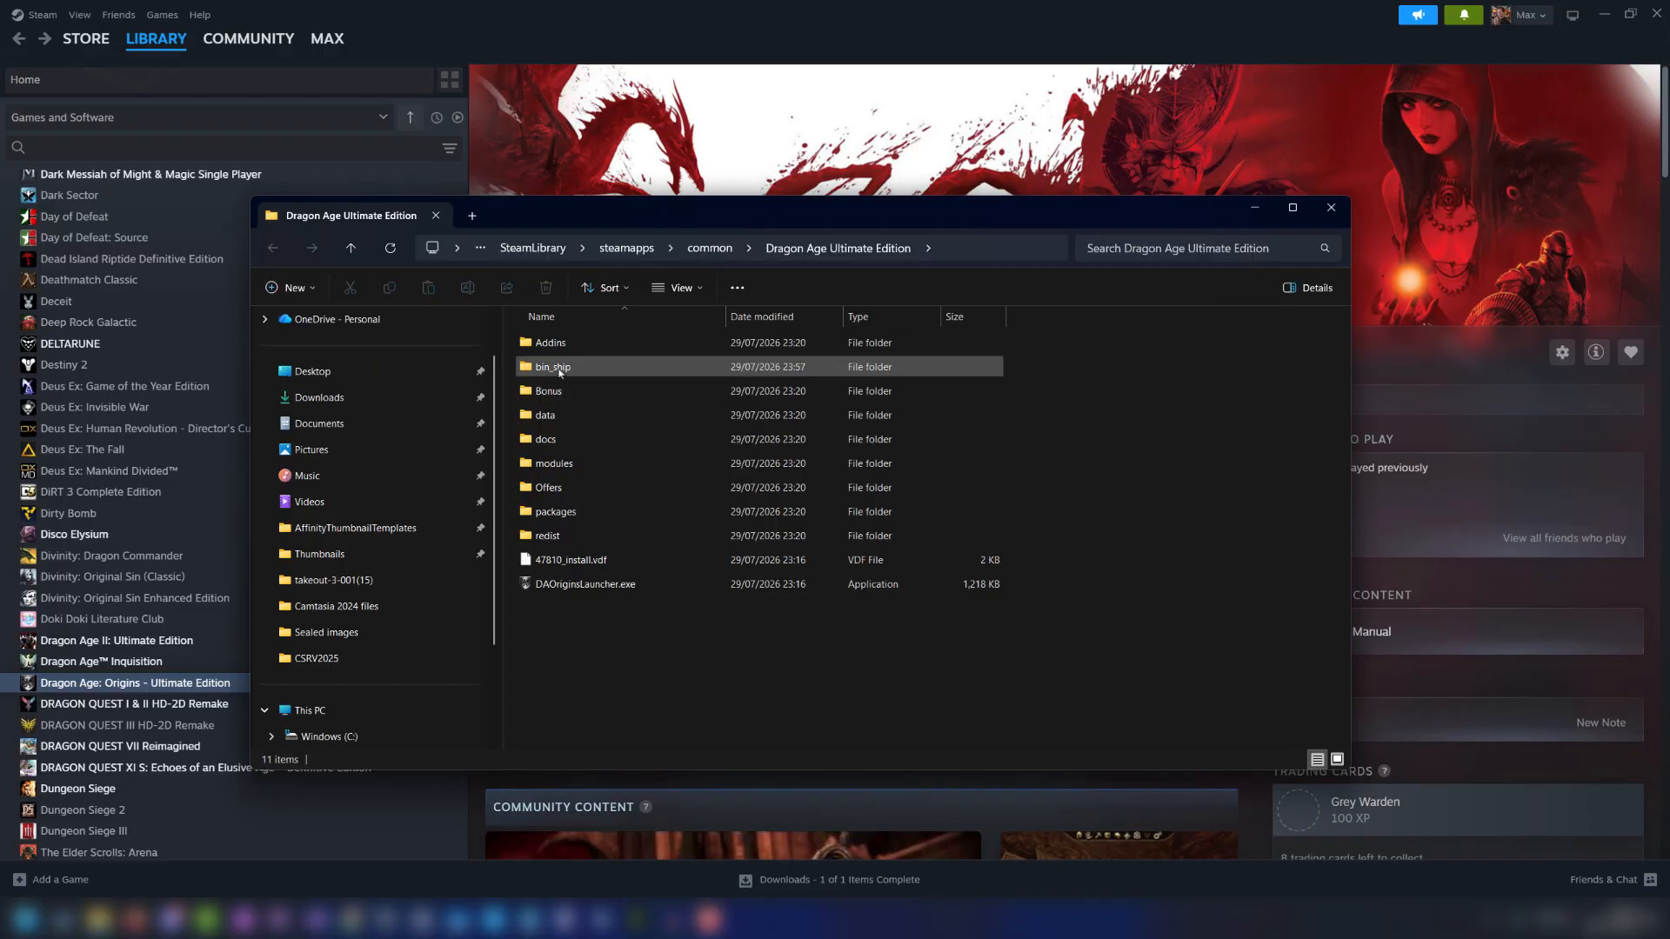
pyautogui.doubleClick(562, 367)
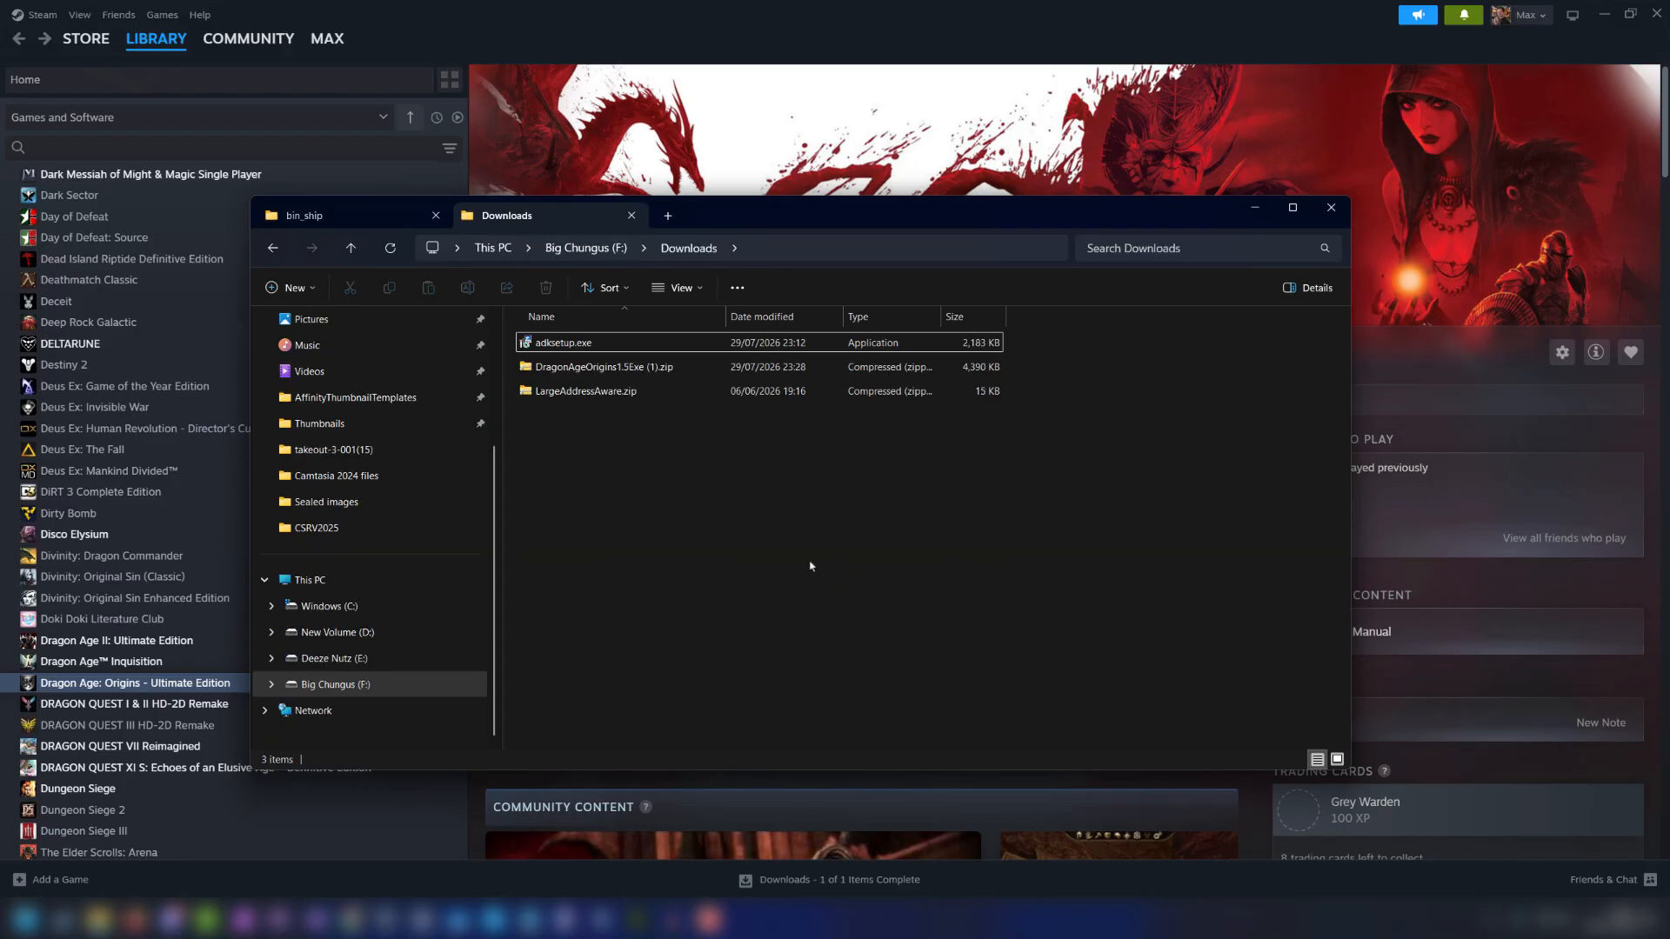
# Extract DragonAgeOrigins1.5Exe (1).zip within Downloads and open the inner DragonAgeOrigins1.5Exe folder as a tab beside bin_ship.
pyautogui.click(688, 368)
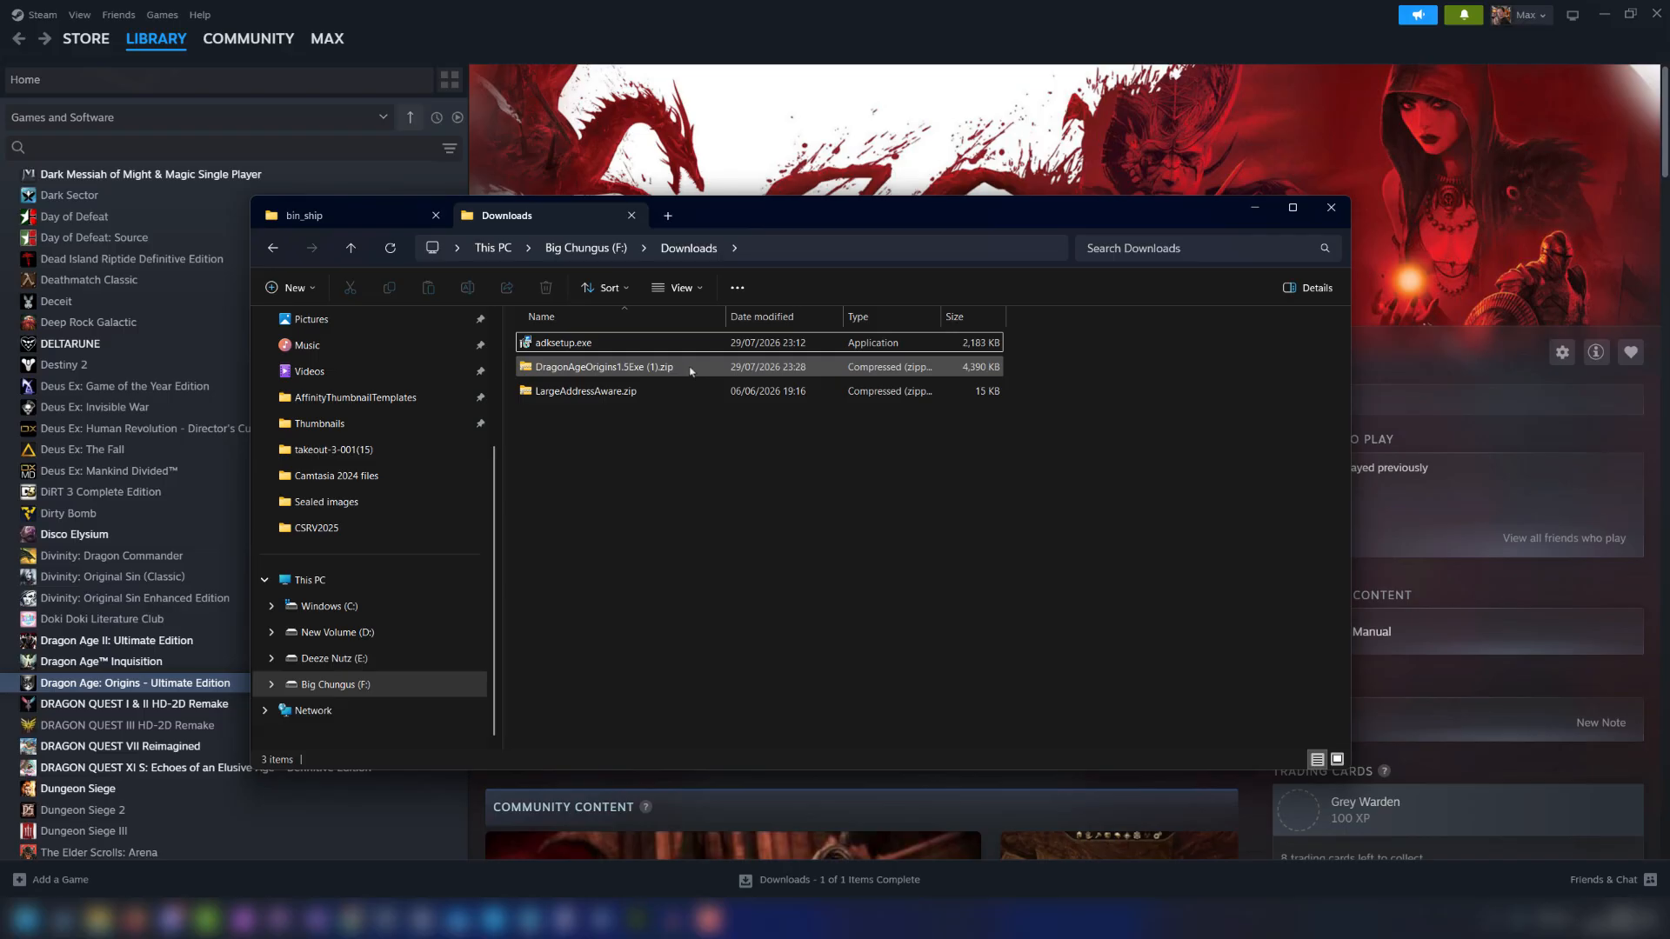
pyautogui.rightClick(688, 370)
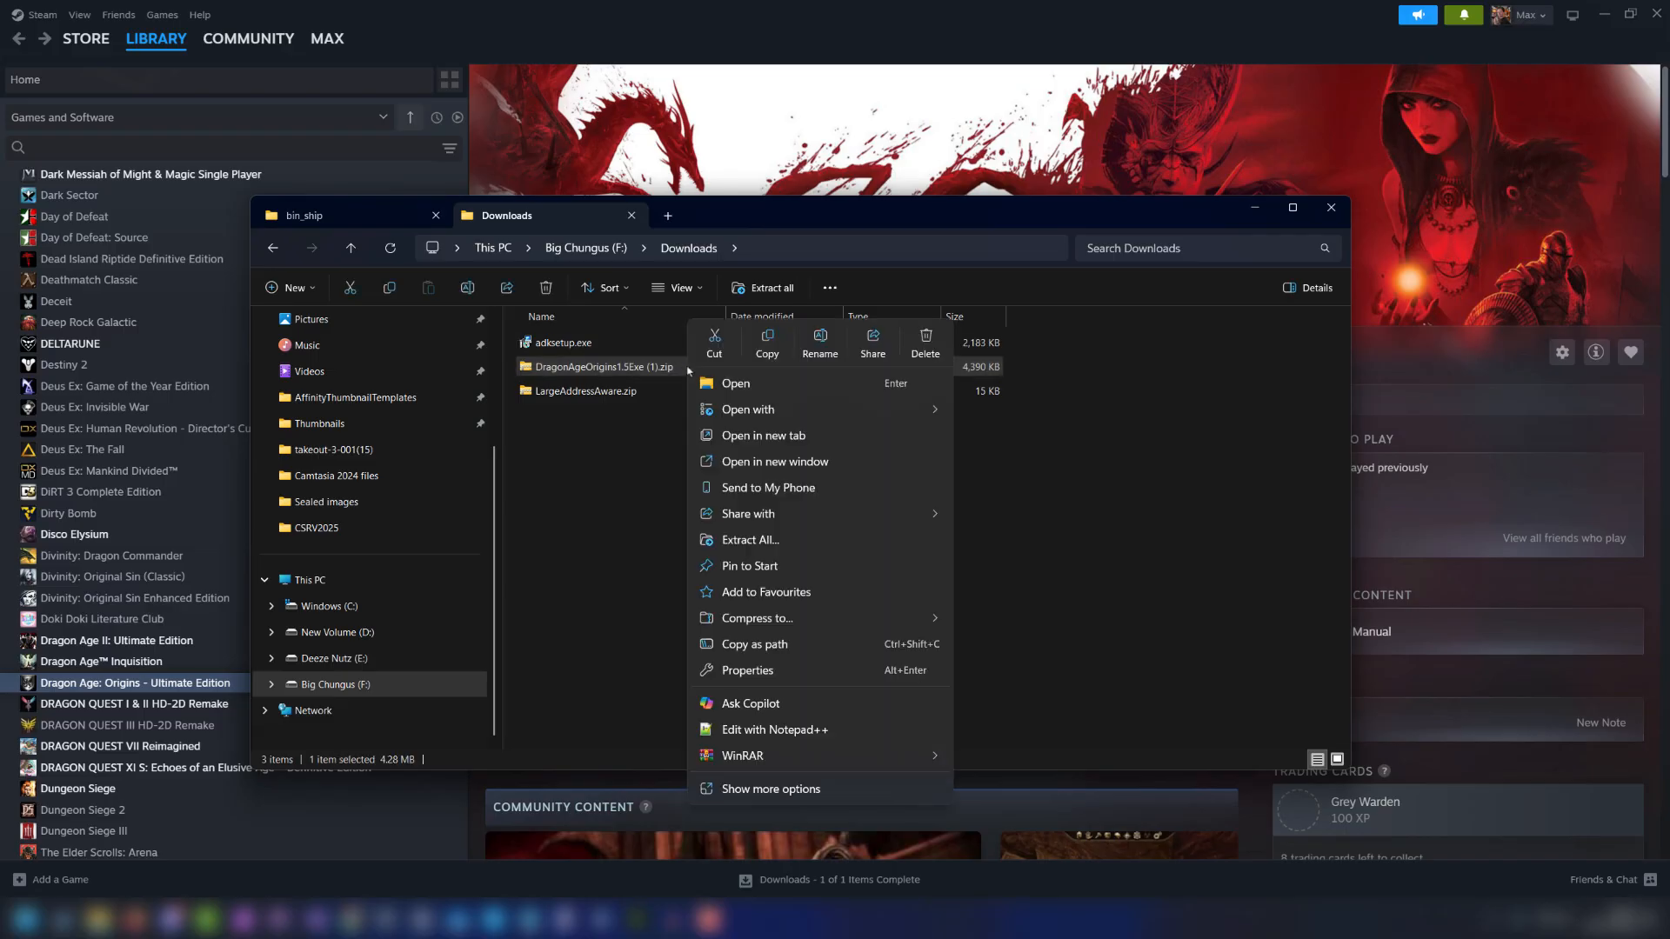
pyautogui.click(756, 539)
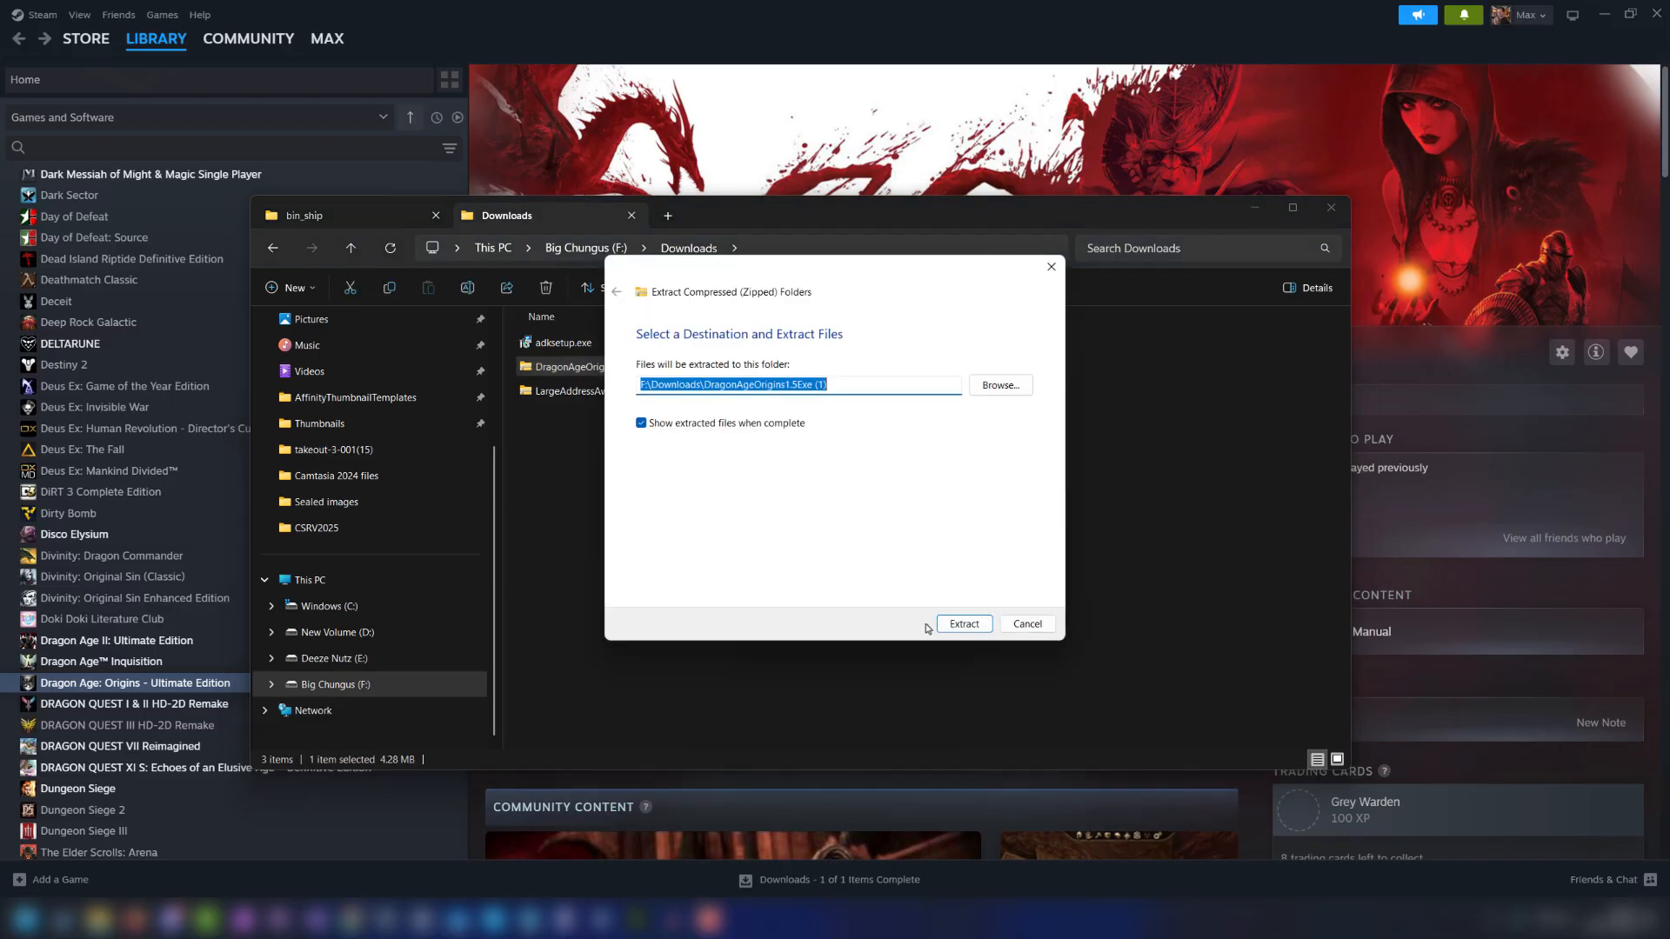
pyautogui.click(956, 626)
pyautogui.click(664, 372)
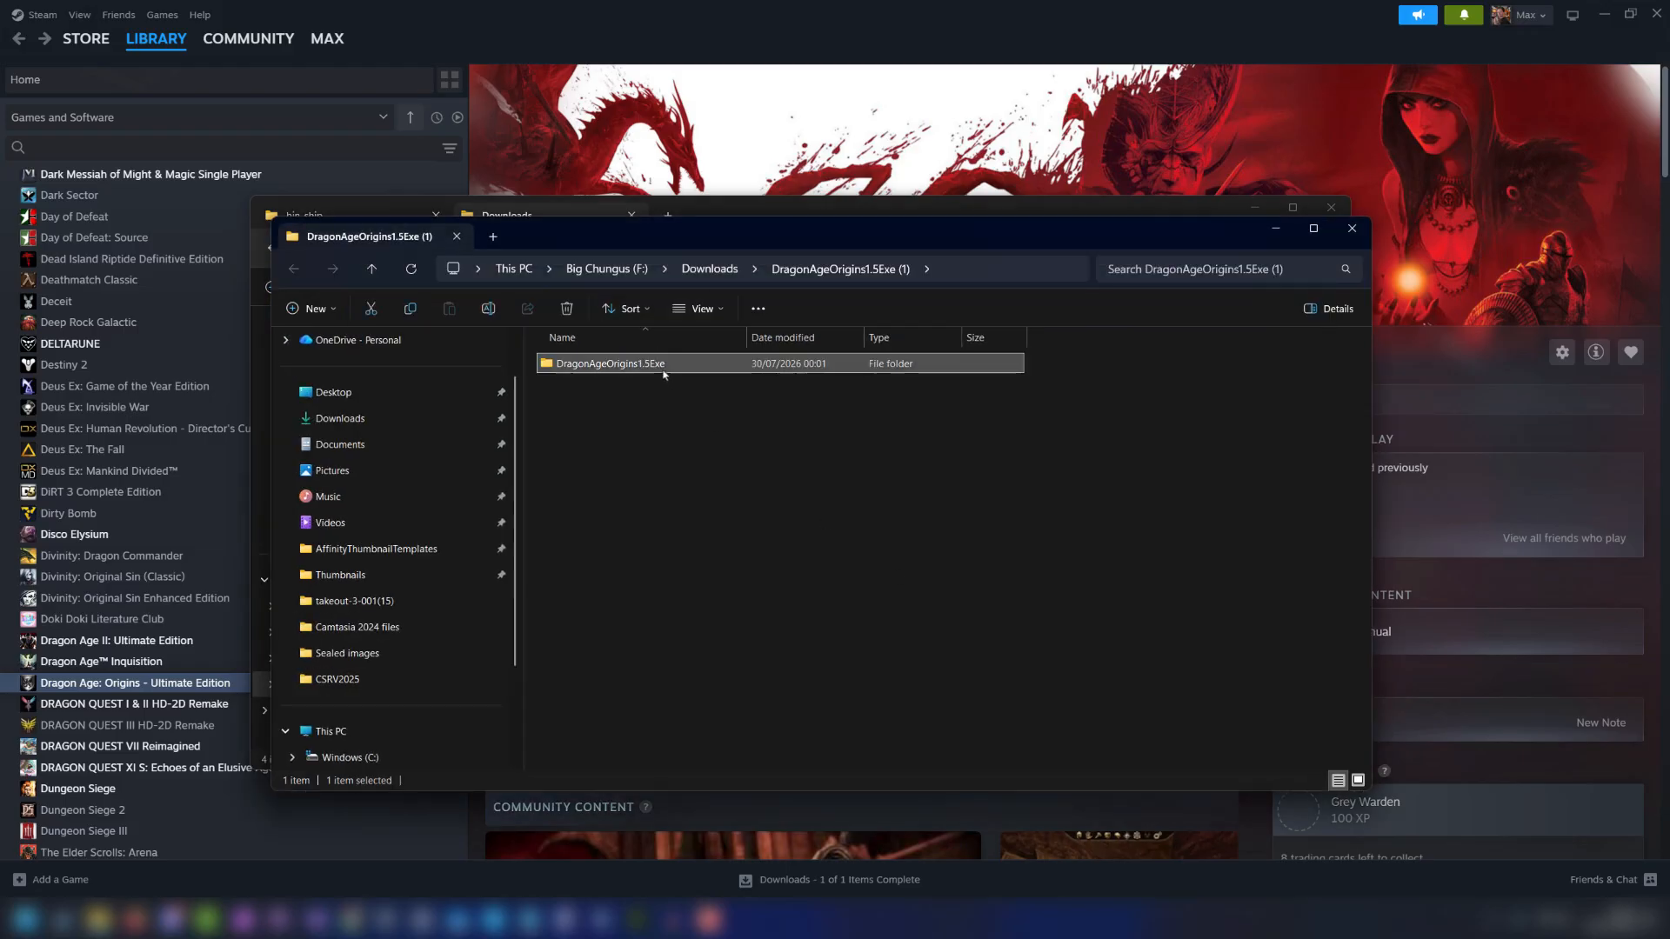
pyautogui.doubleClick(663, 370)
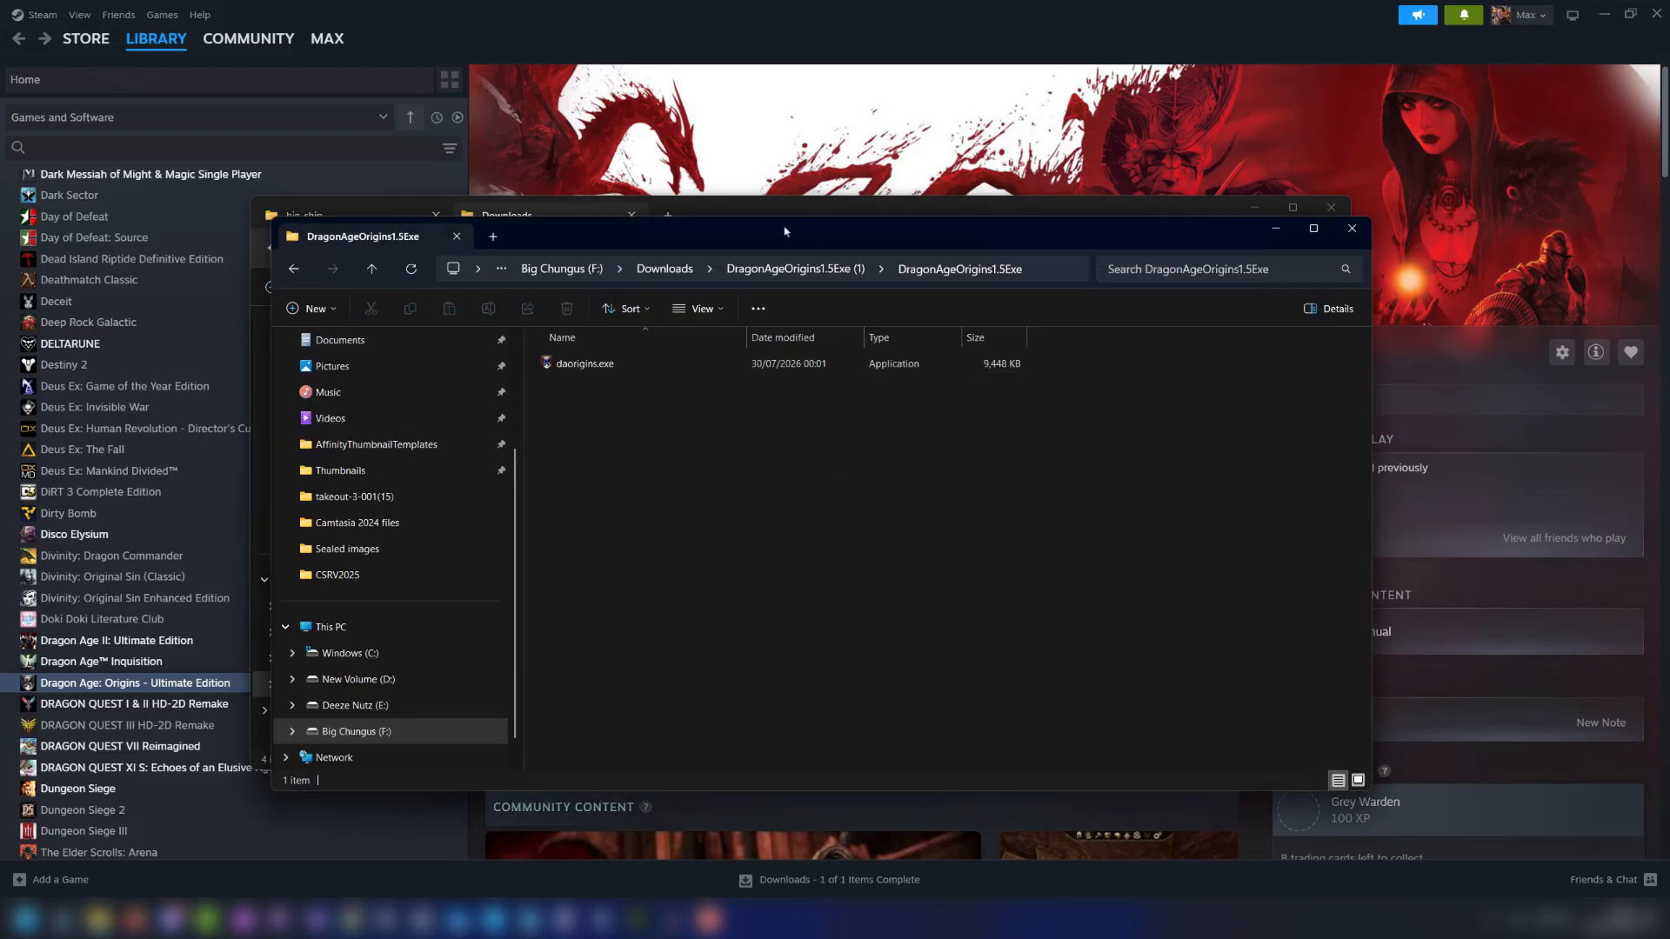
pyautogui.moveTo(785, 233); pyautogui.dragTo(945, 284)
# Delete the existing DAOrigins.exe from the game's bin_ship folder.
pyautogui.click(351, 215)
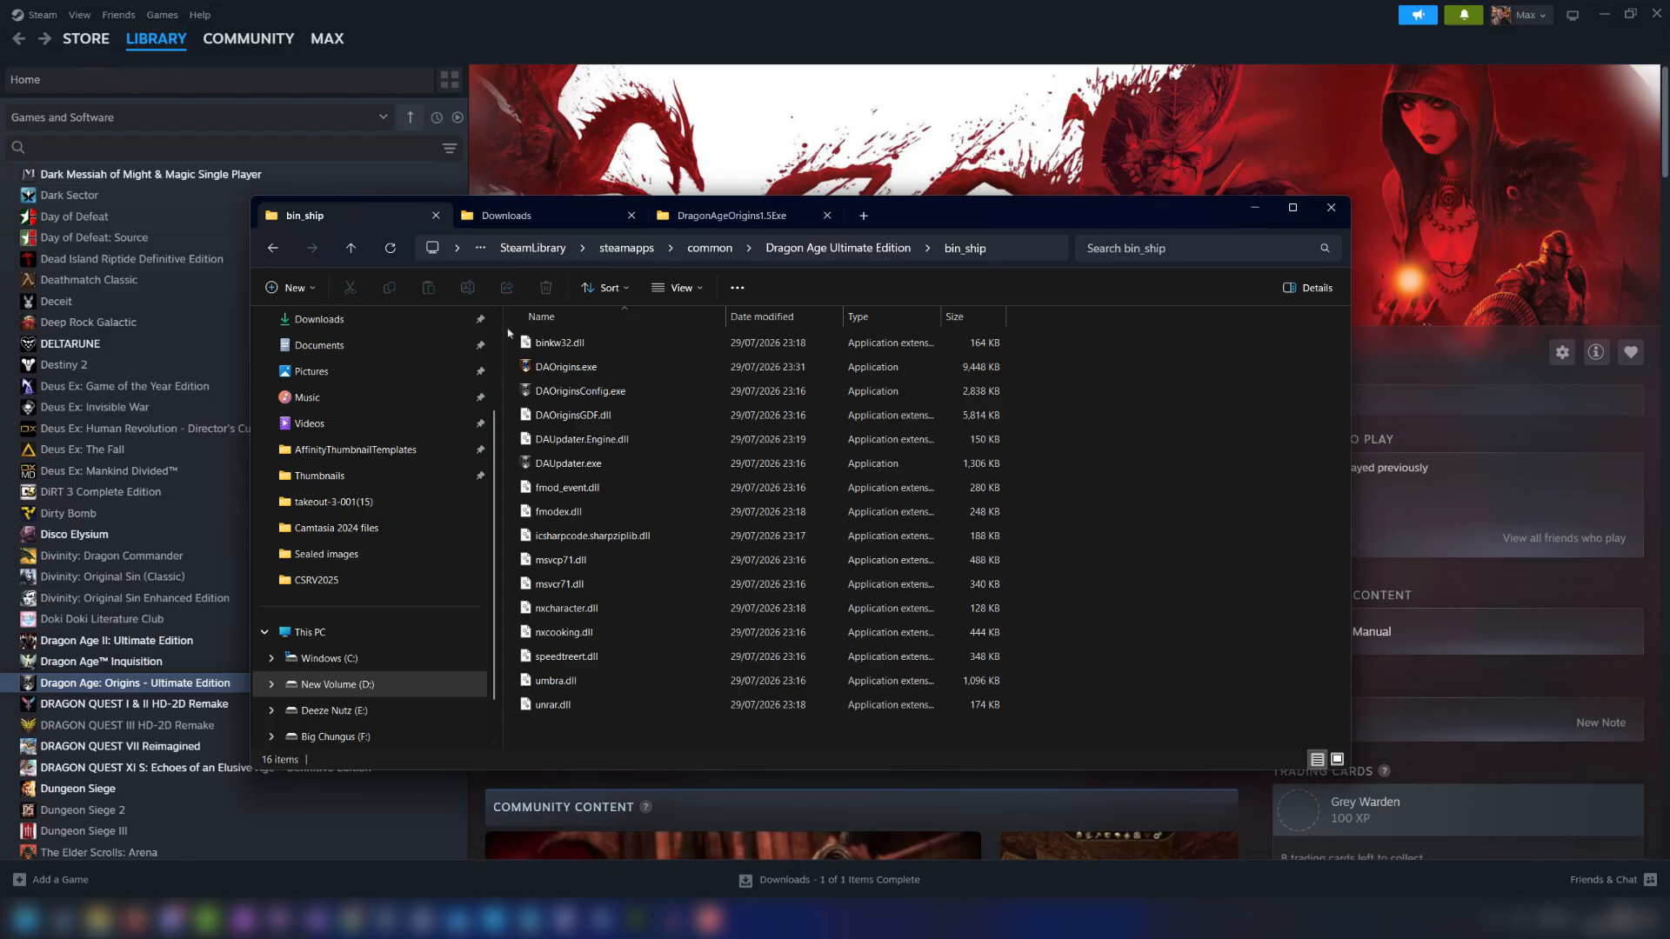
pyautogui.click(565, 367)
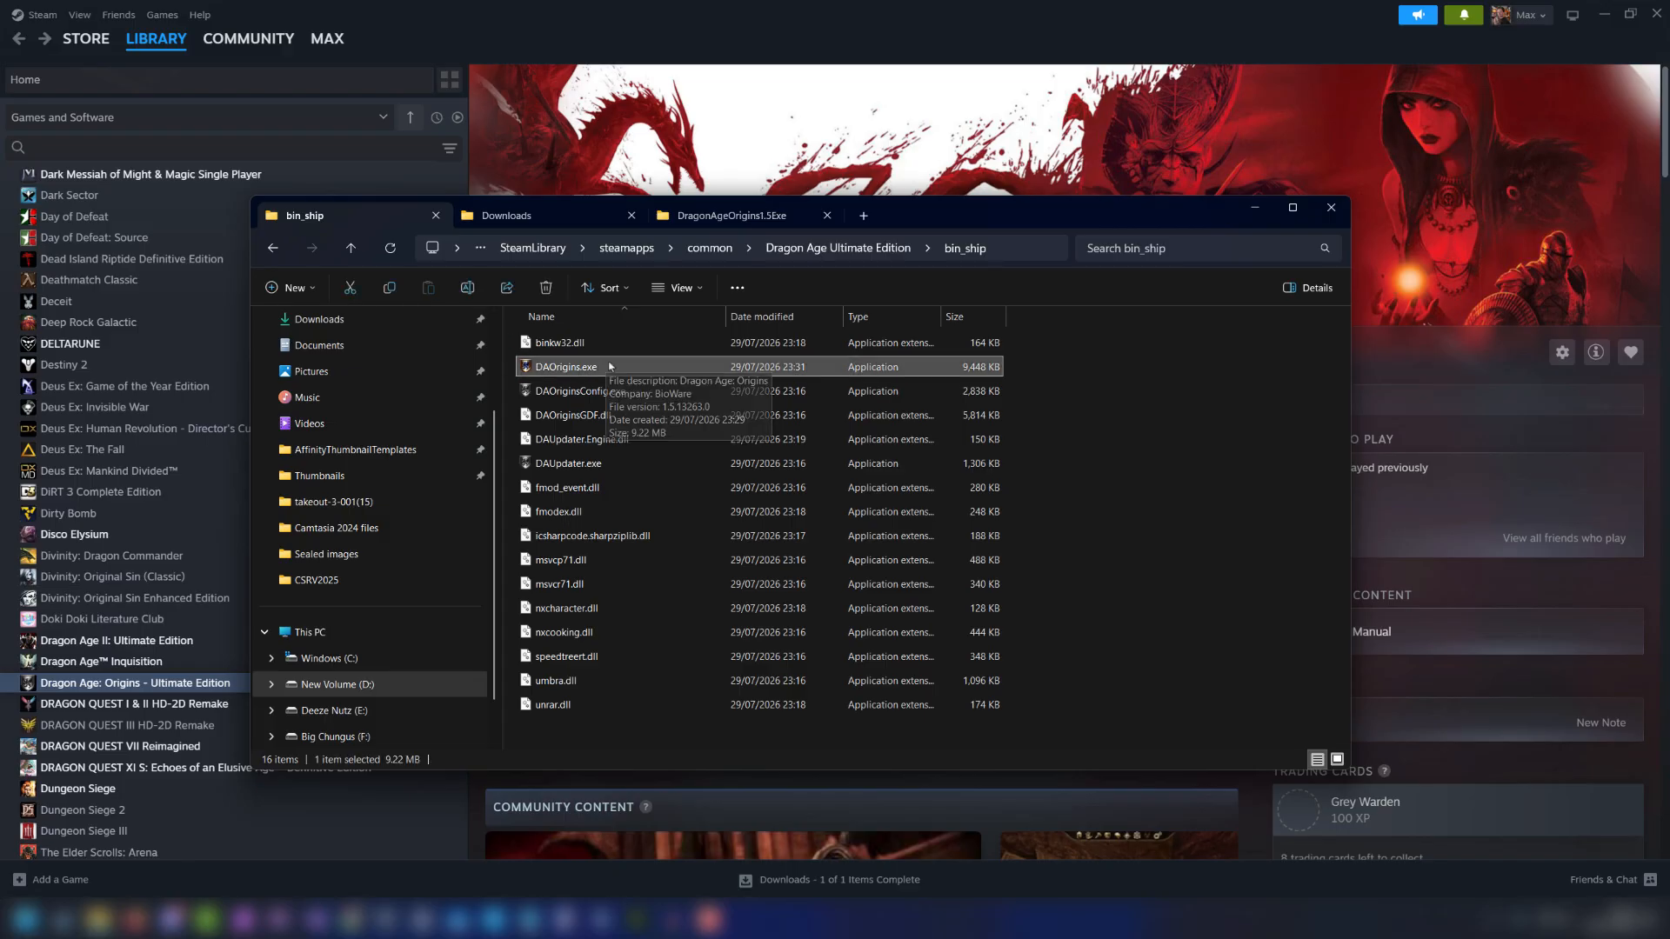
pyautogui.rightClick(676, 364)
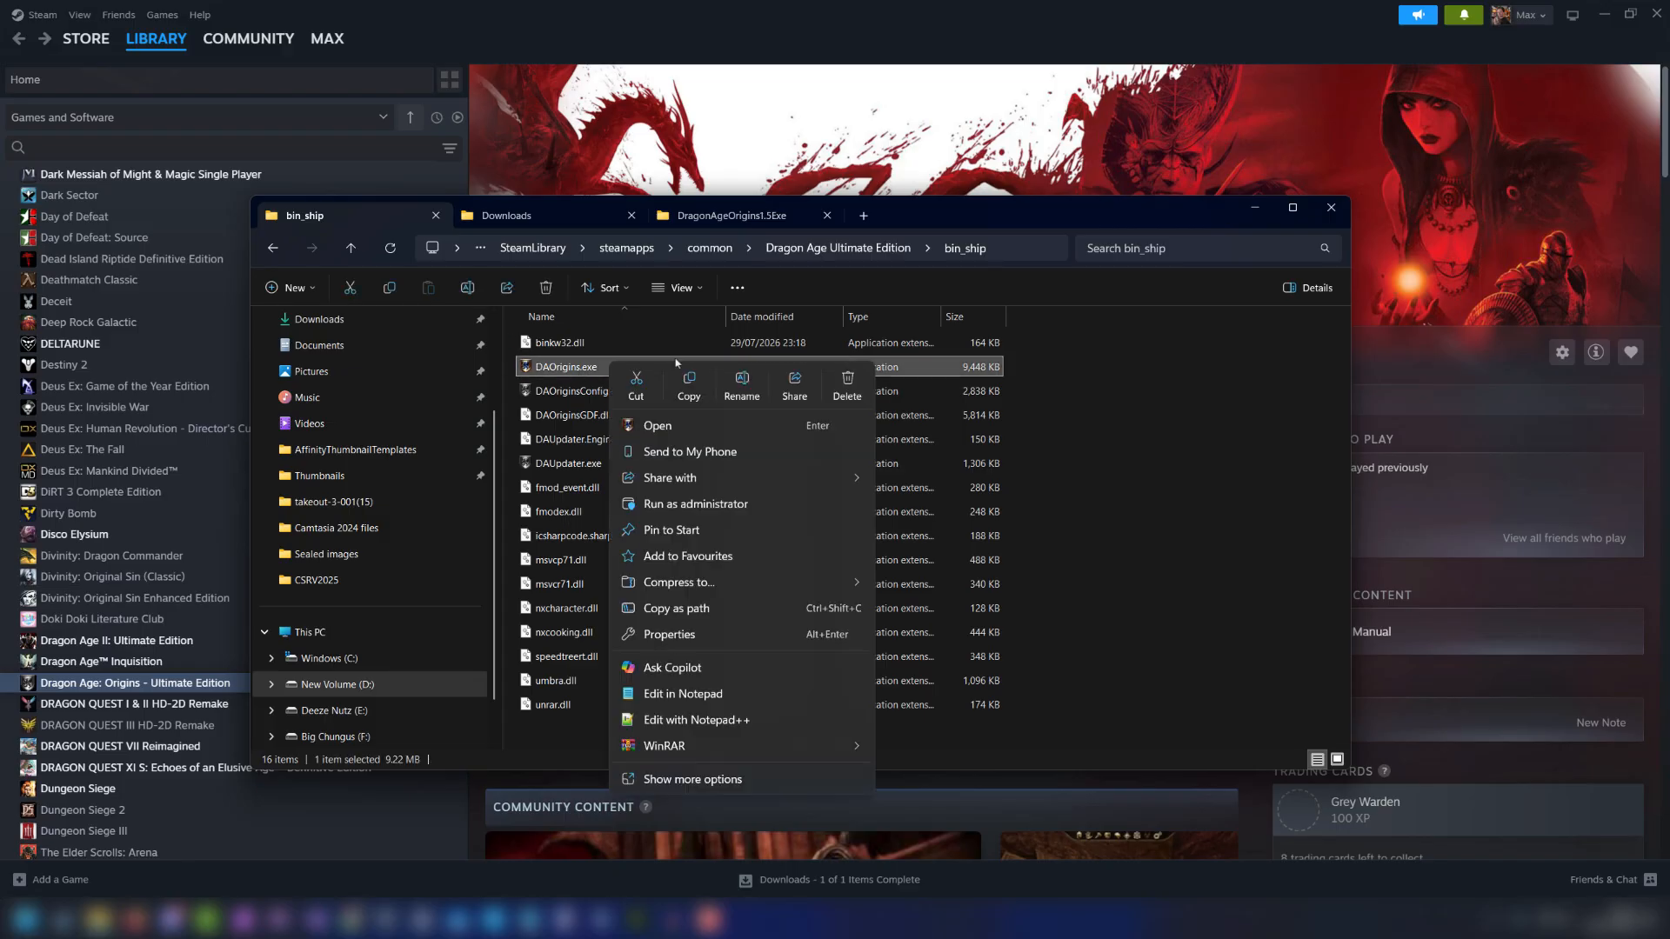
pyautogui.click(847, 383)
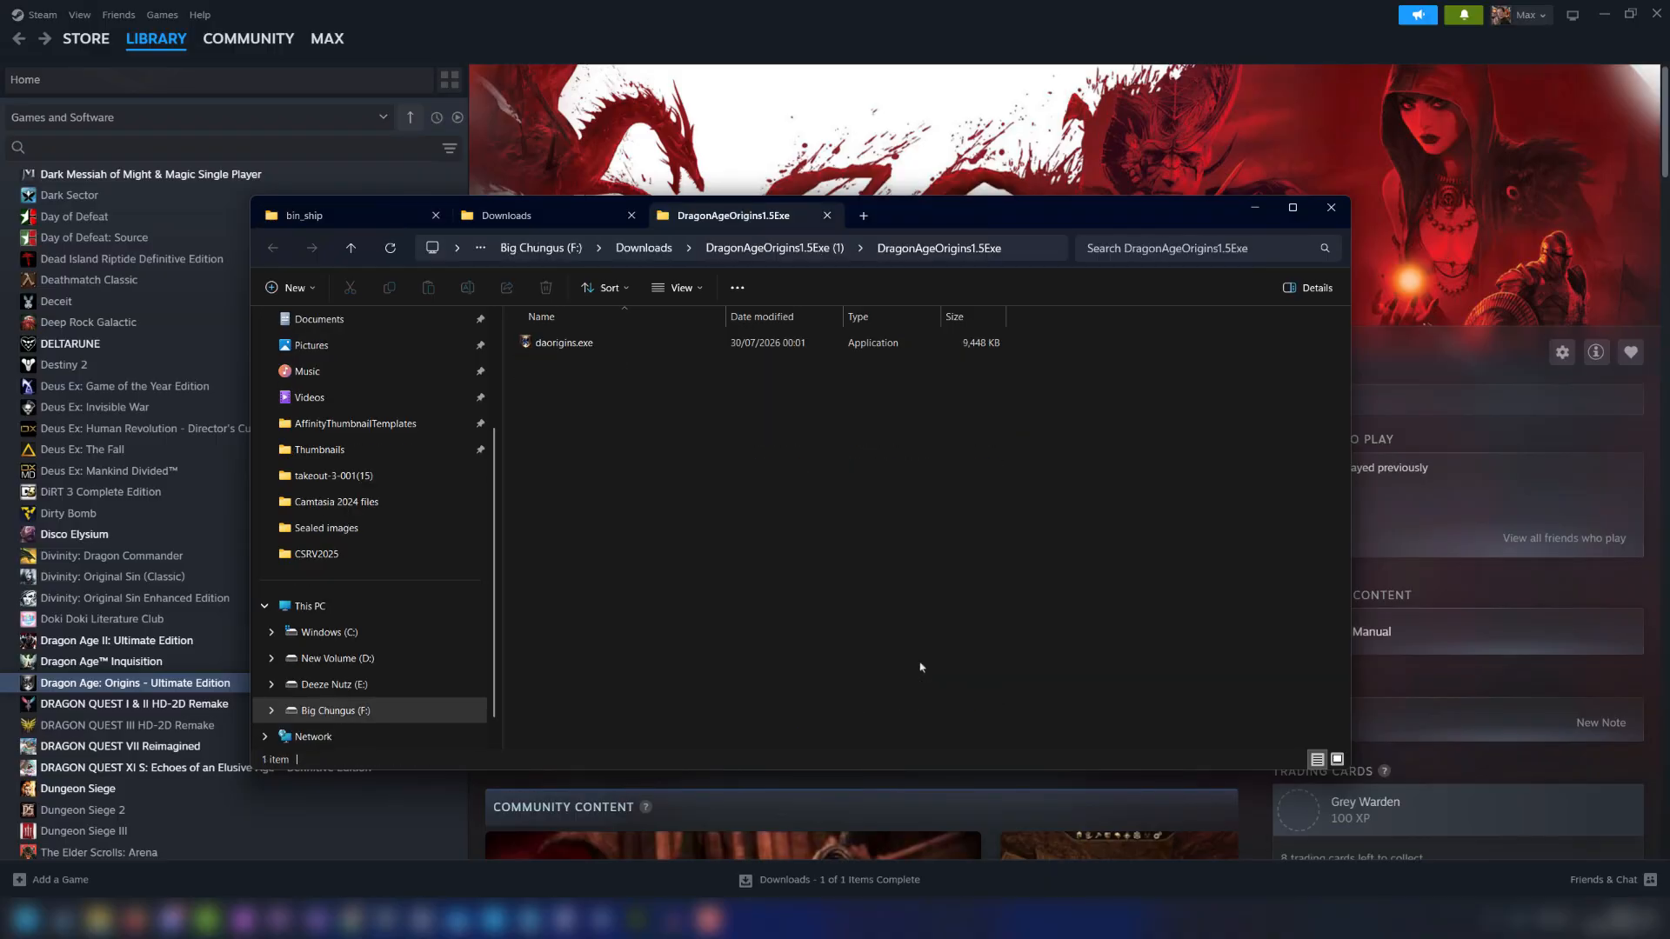
# Copy the extracted daorigins.exe into the game's bin_ship folder.
pyautogui.rightClick(608, 342)
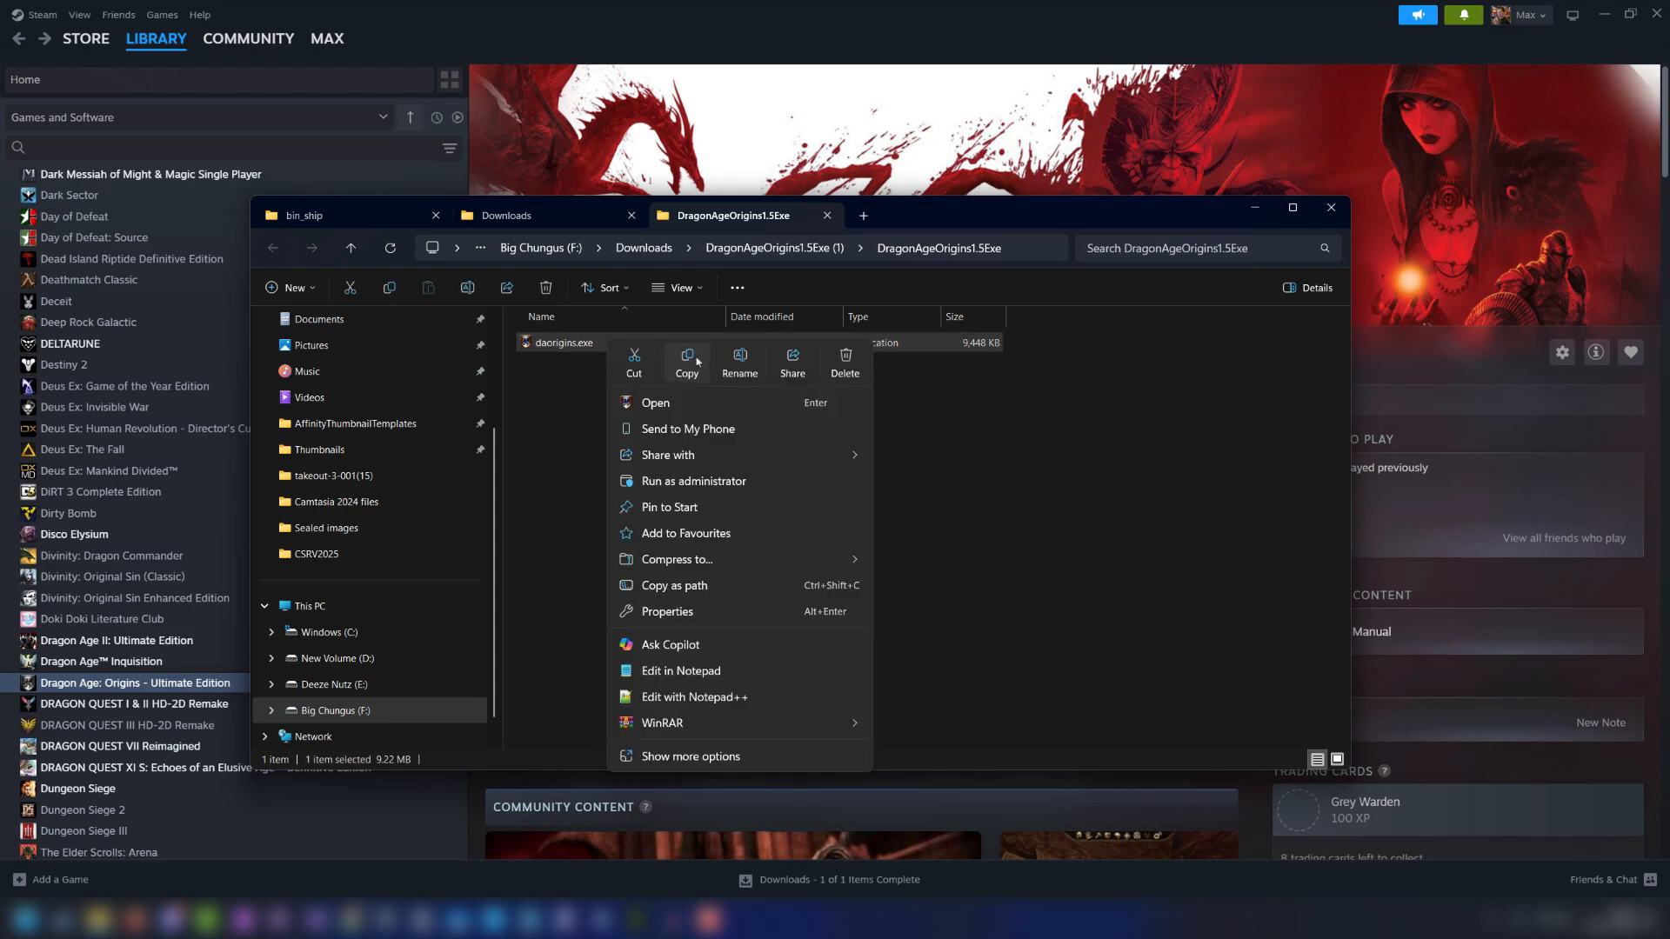
pyautogui.click(692, 361)
pyautogui.click(313, 214)
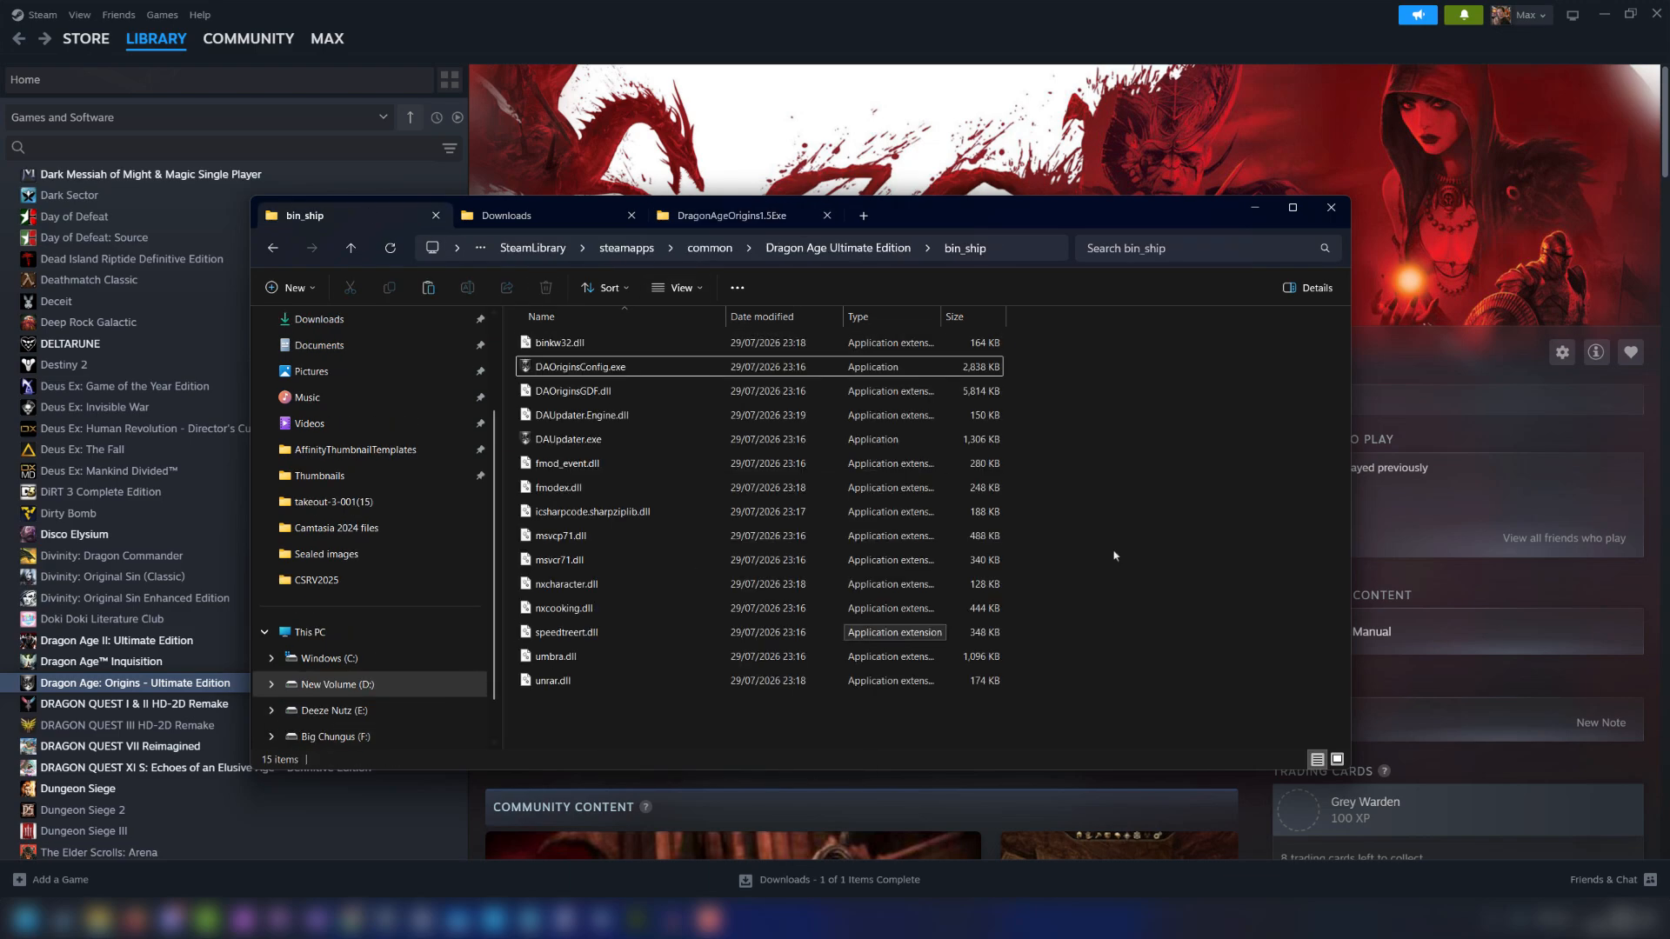
pyautogui.rightClick(1039, 406)
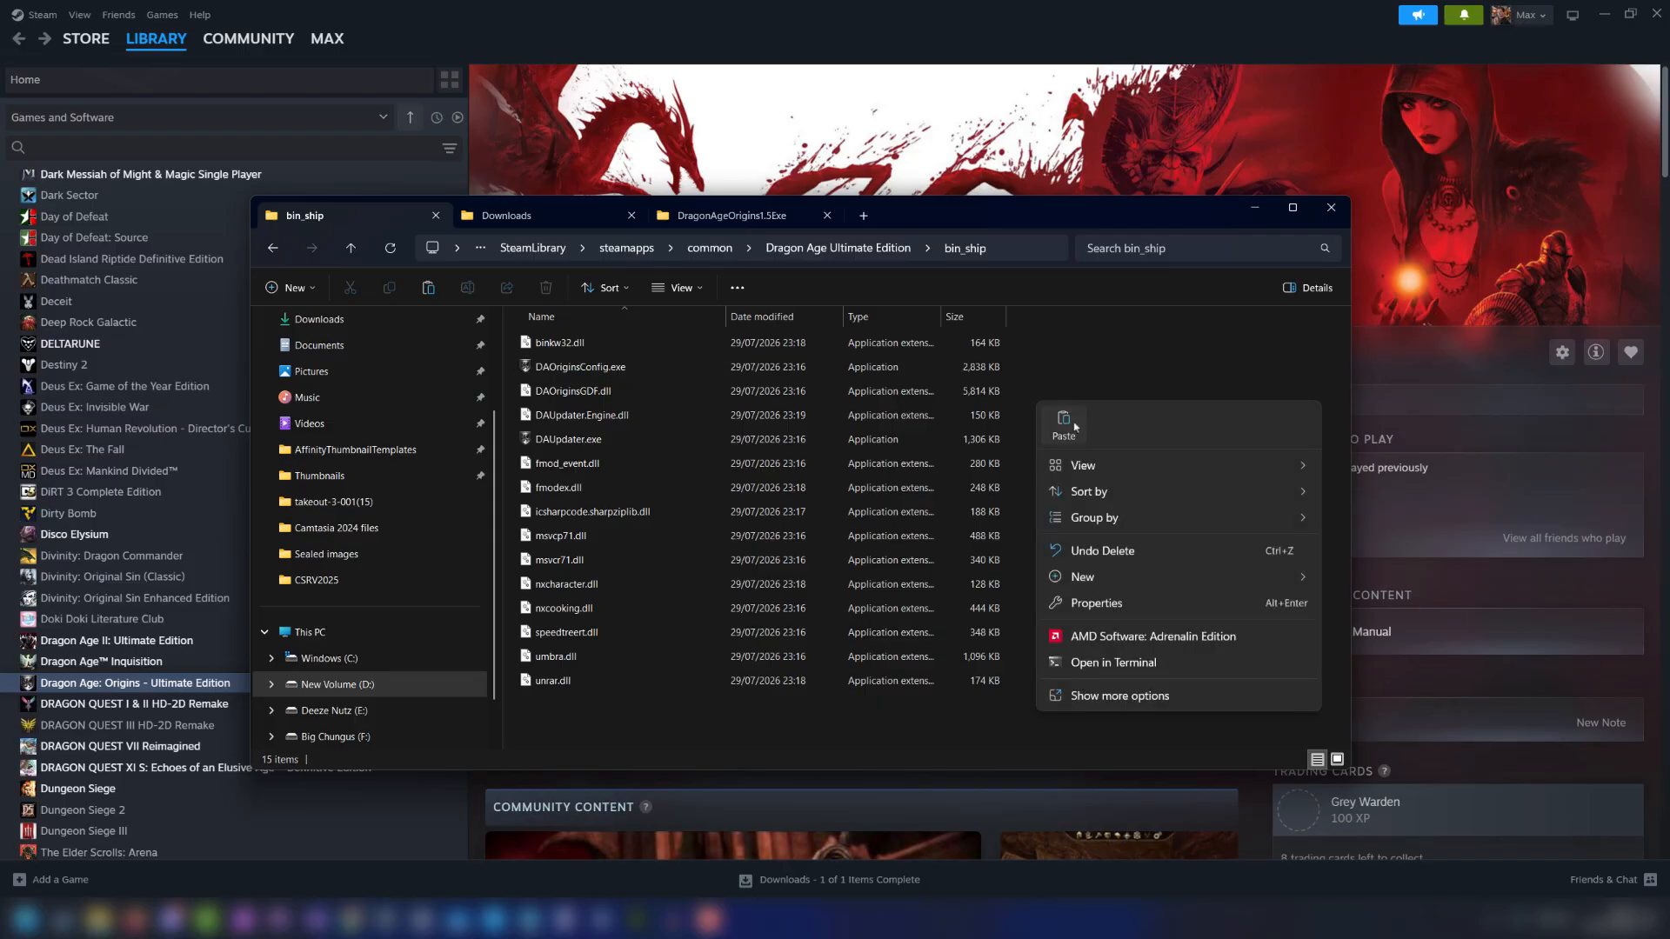
pyautogui.click(1064, 424)
# Extract LargeAddressAware.zip to F:\Downloads\LargeAddressAware and open its laa_2_0_4 folder.
pyautogui.click(566, 225)
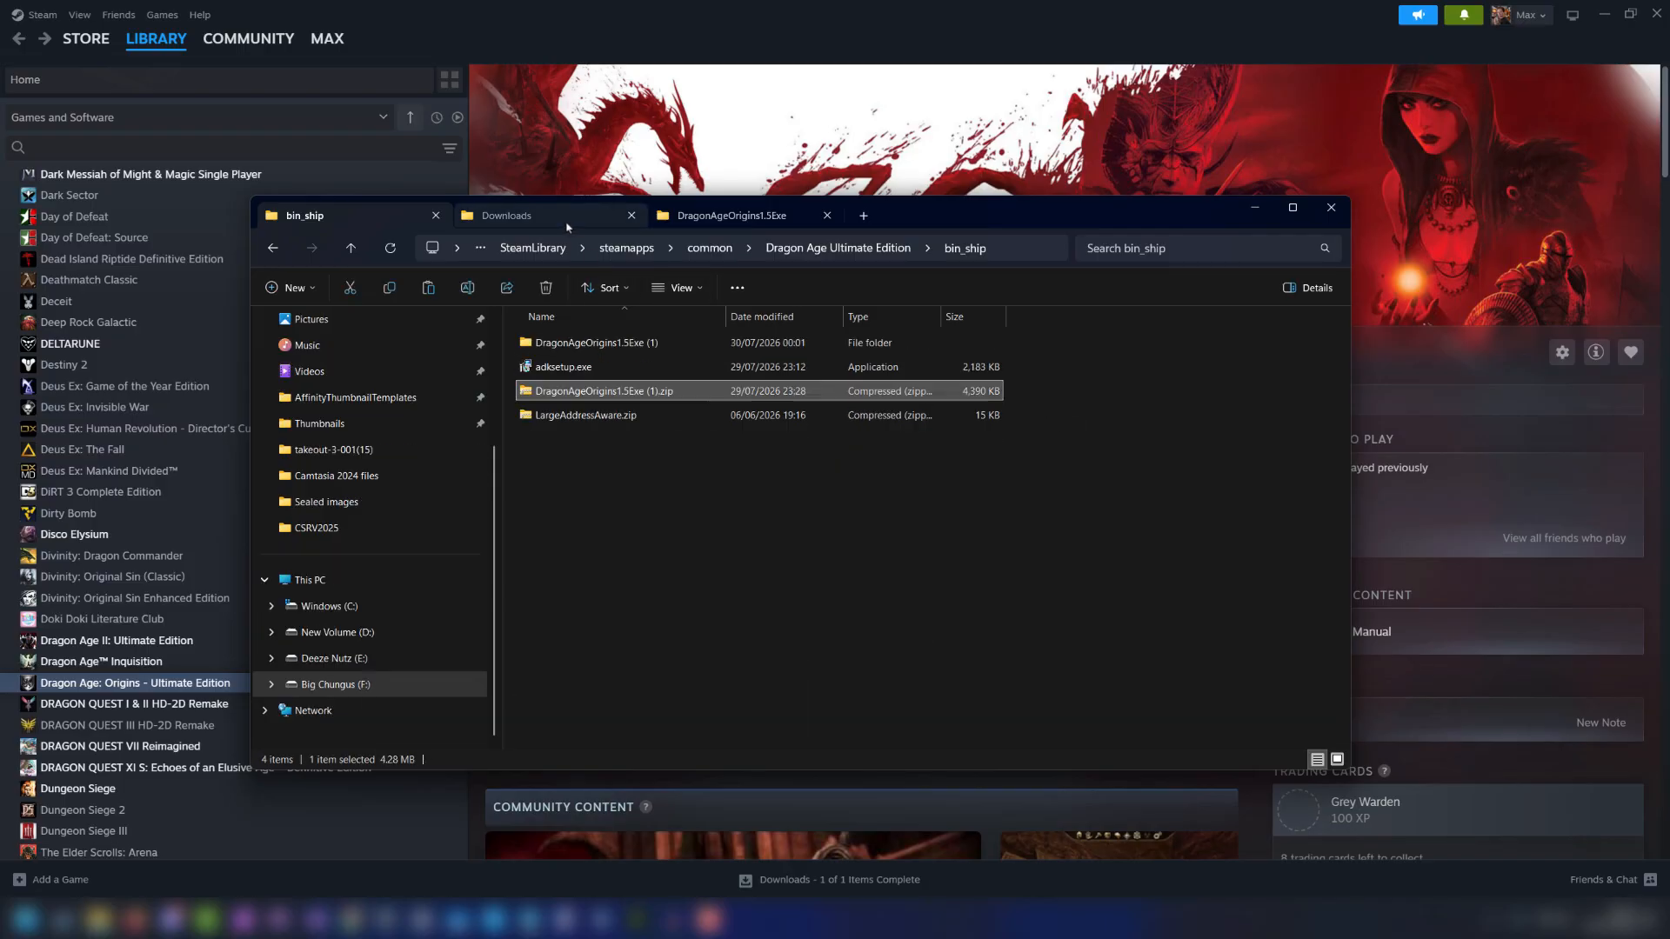
pyautogui.click(646, 415)
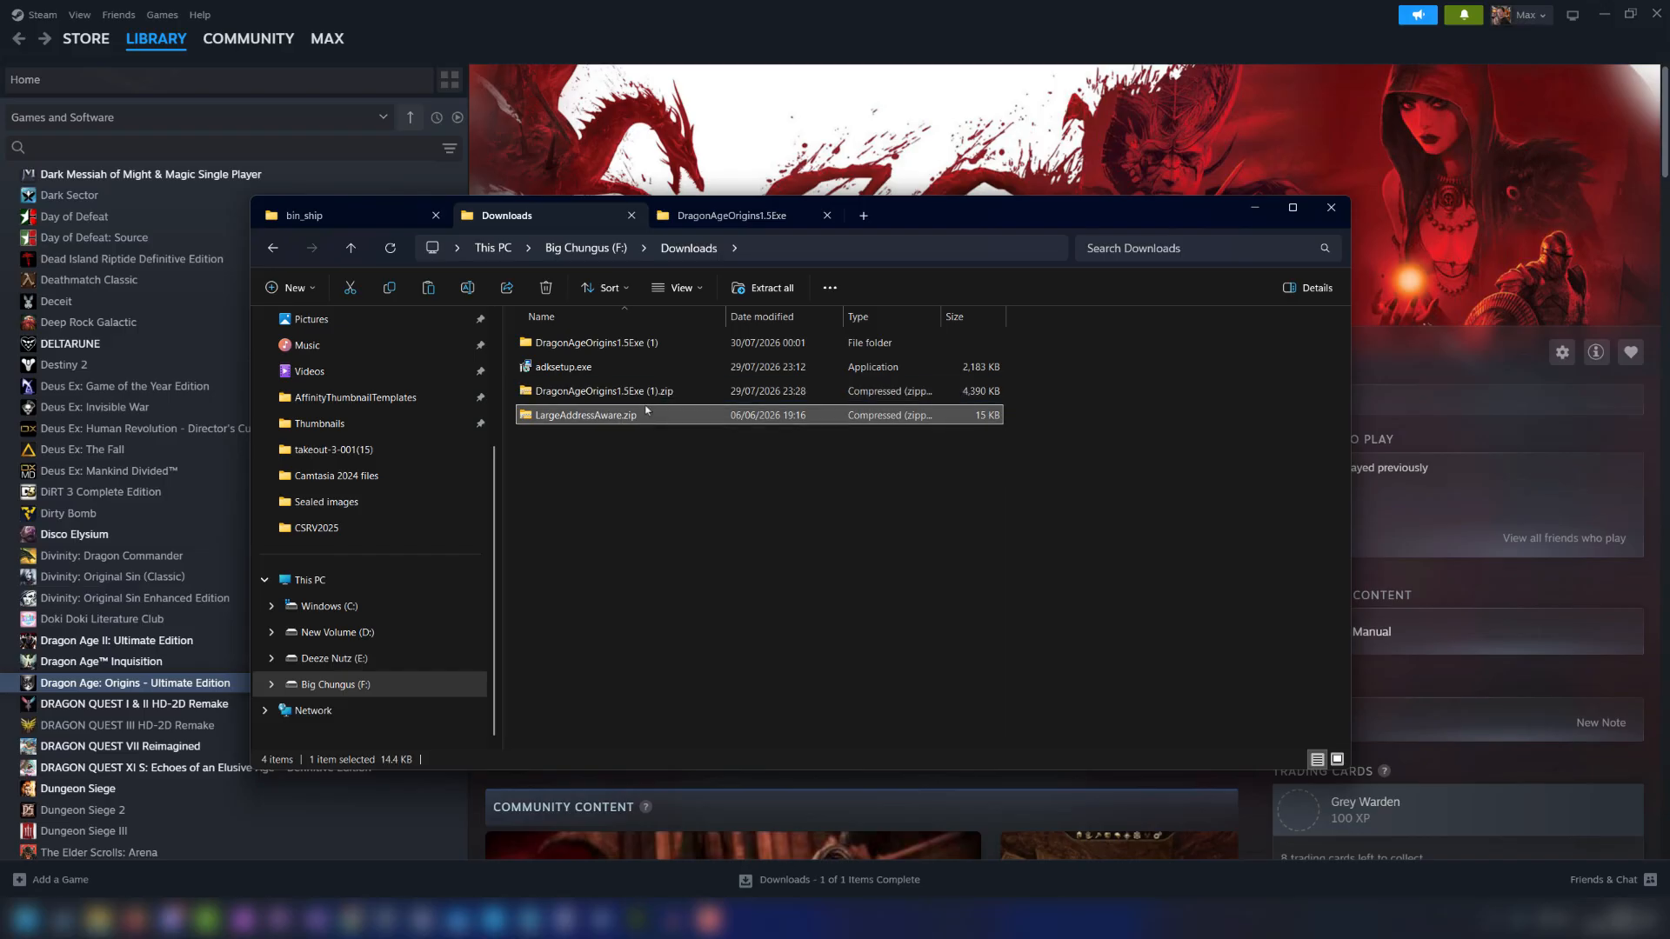
pyautogui.rightClick(647, 418)
pyautogui.click(666, 644)
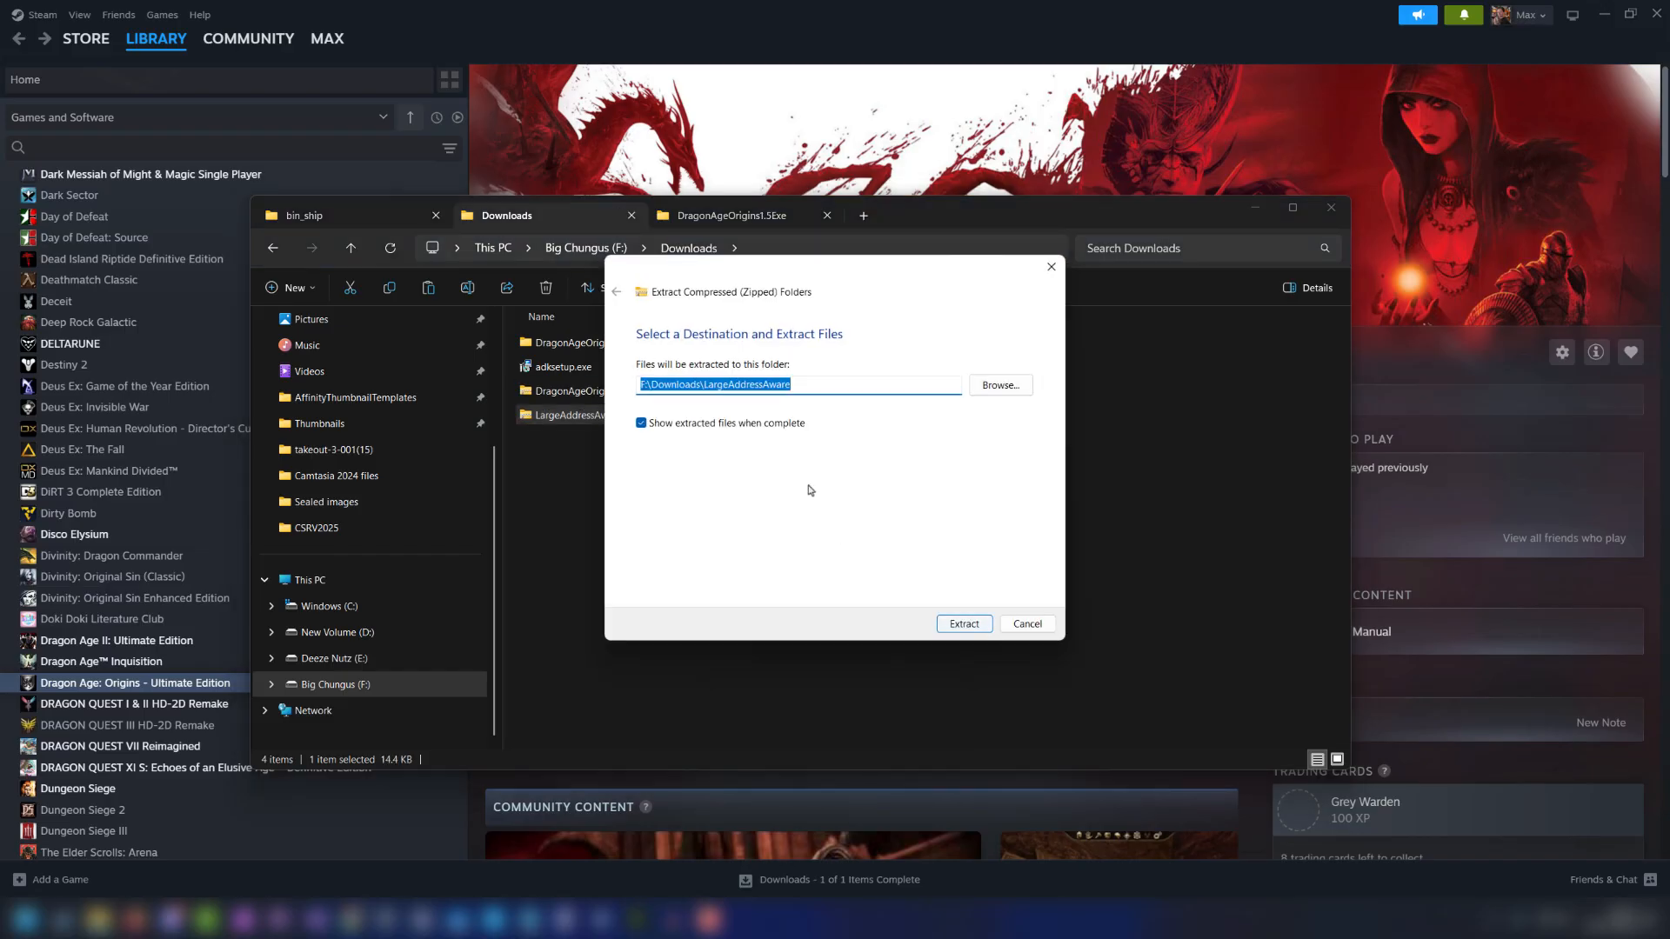
pyautogui.press('Return')
pyautogui.doubleClick(632, 348)
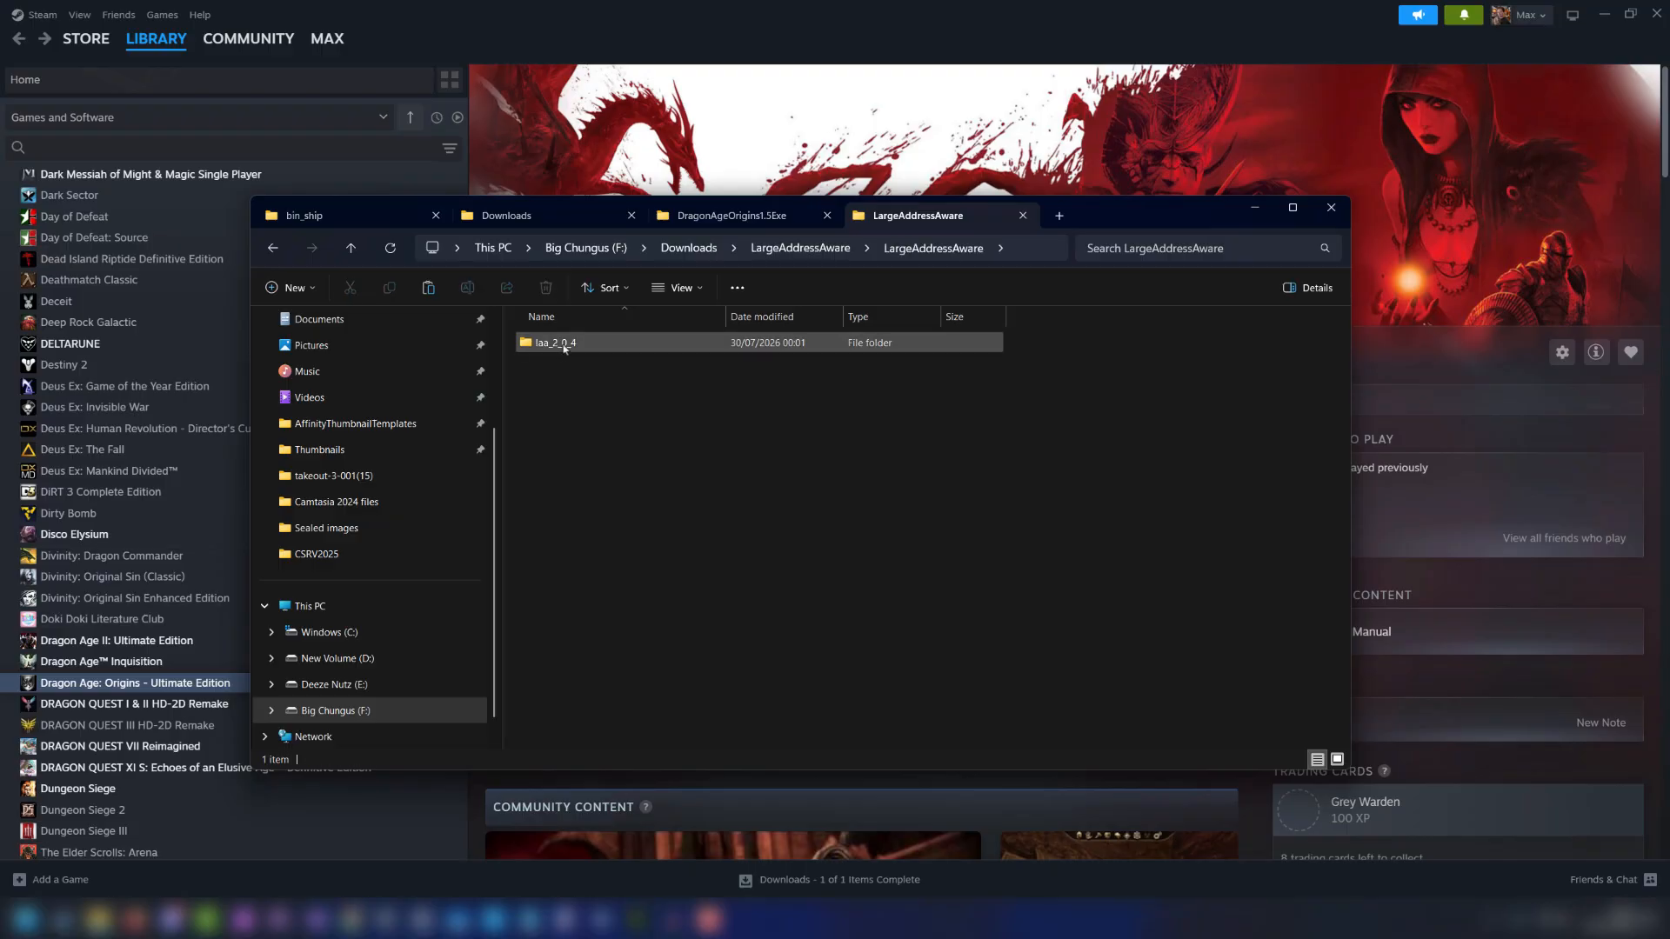
pyautogui.doubleClick(606, 346)
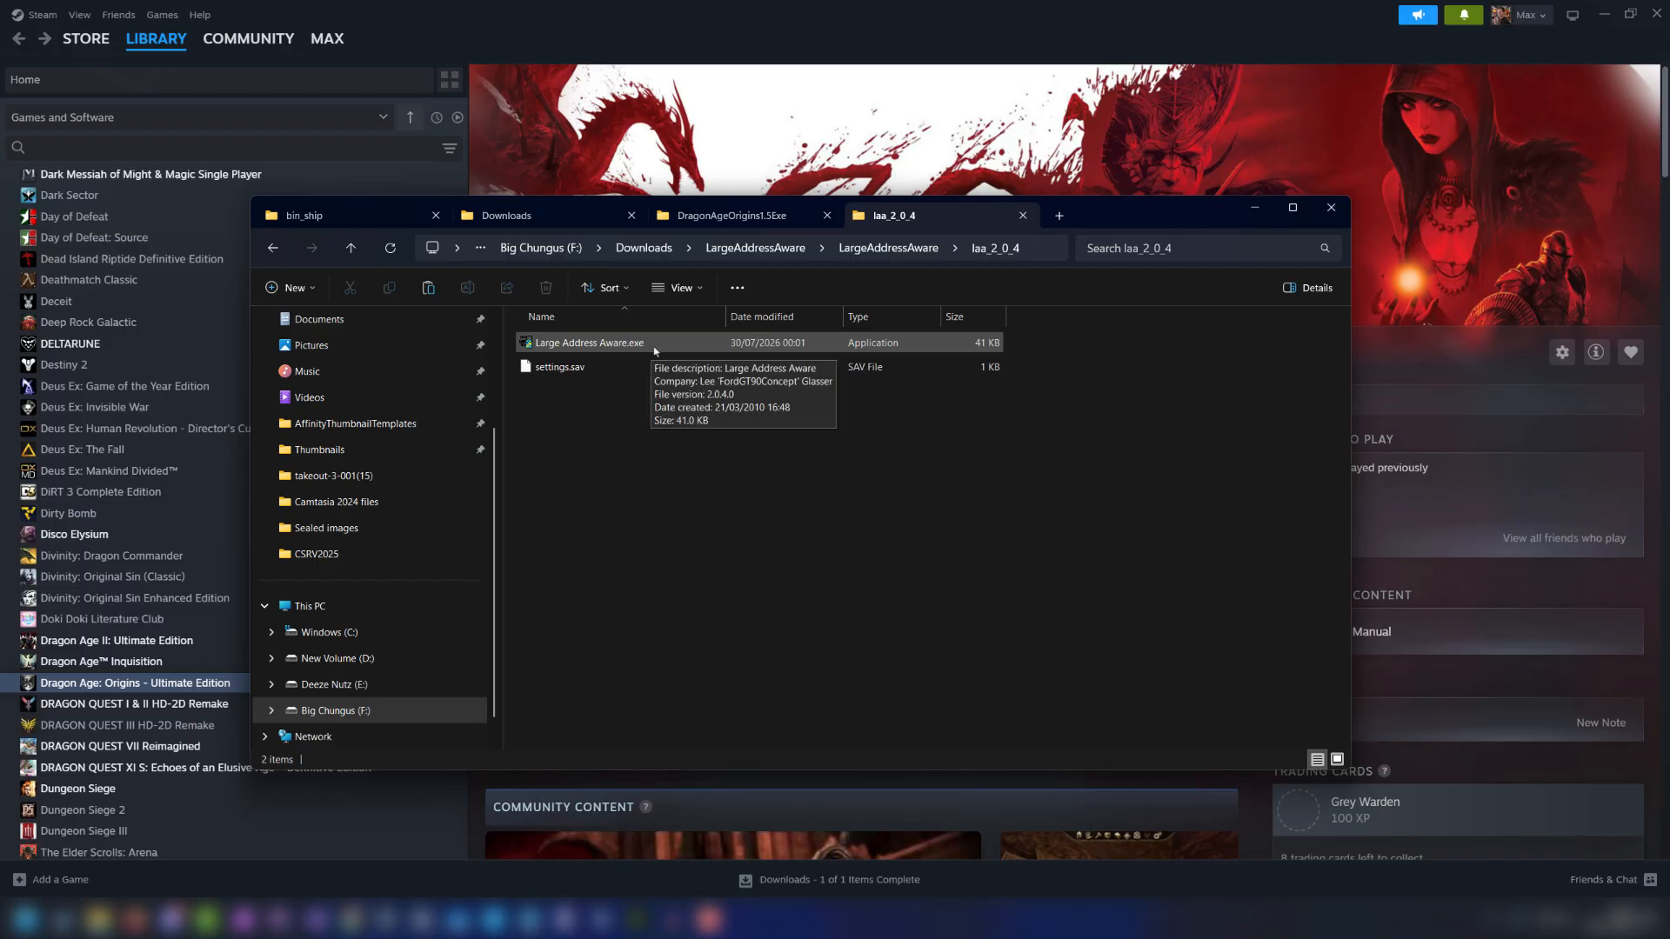
# Launch Large Address Aware.exe and start browsing for the executable to modify.
pyautogui.doubleClick(655, 348)
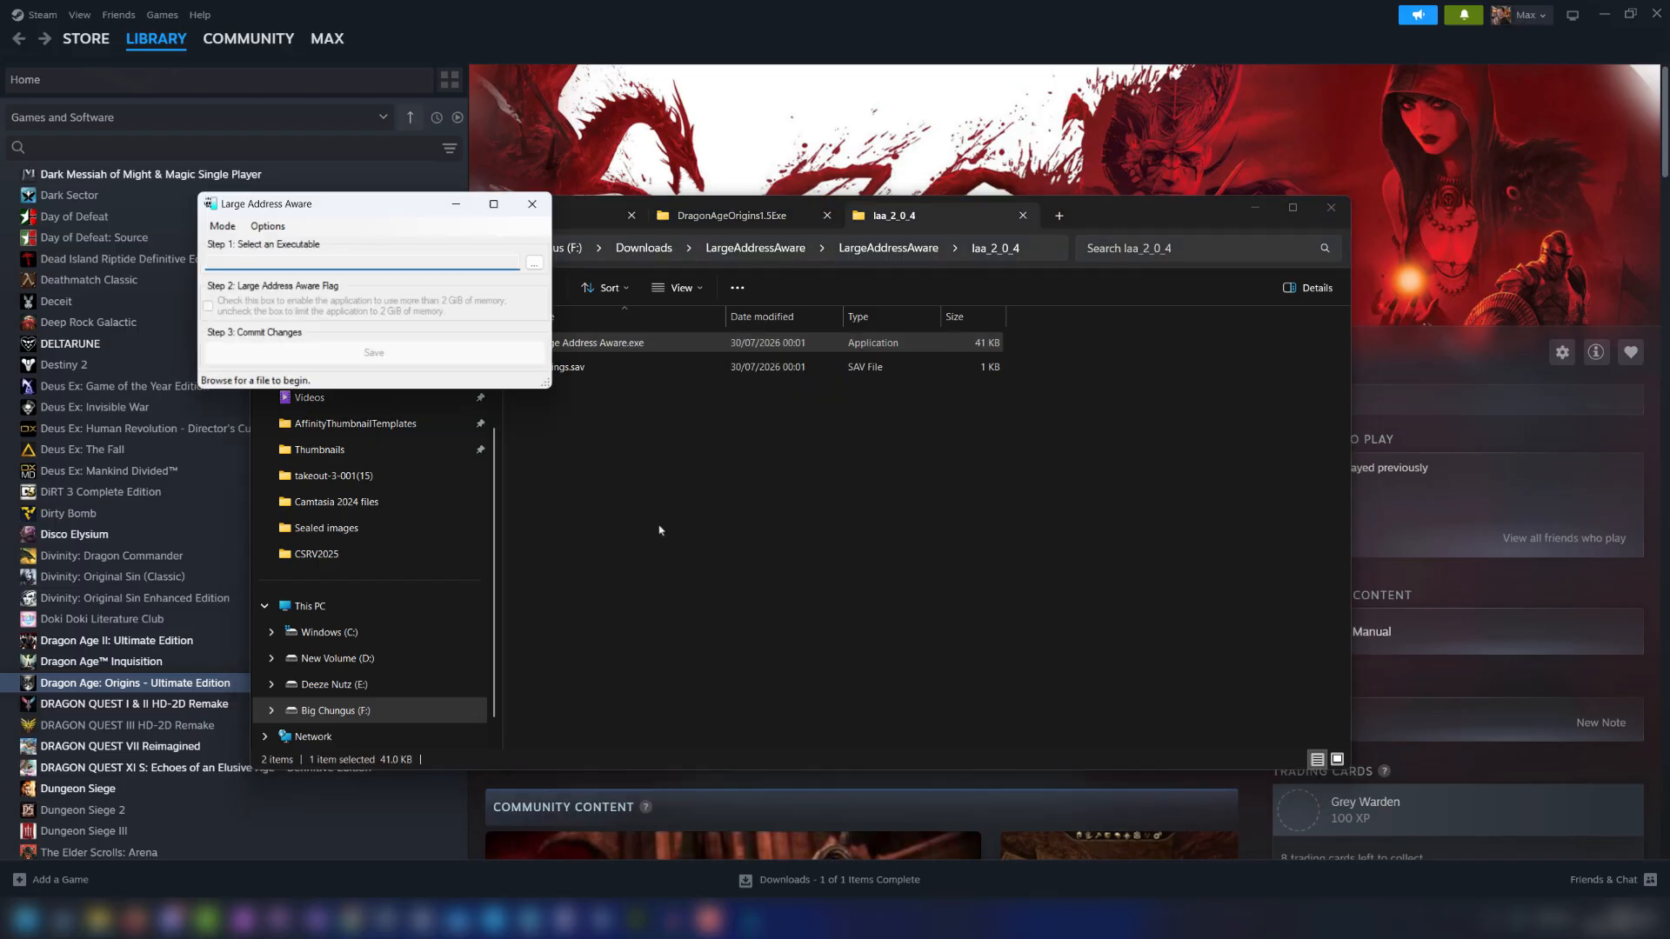
pyautogui.moveTo(375, 216); pyautogui.dragTo(888, 261)
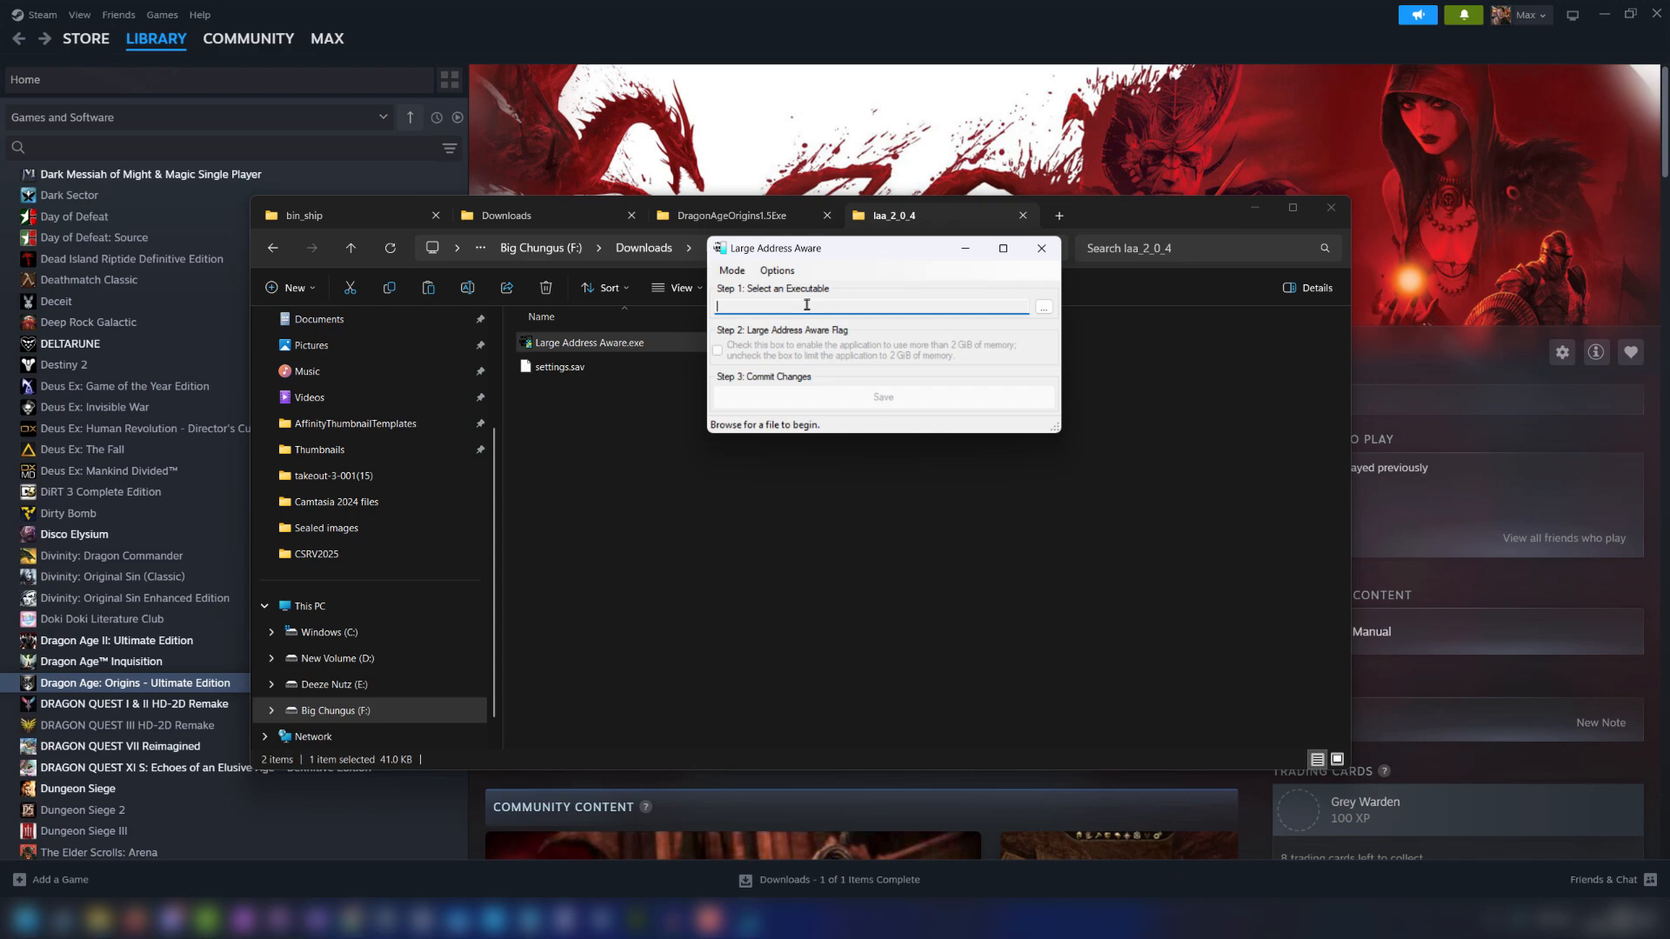
pyautogui.click(1044, 309)
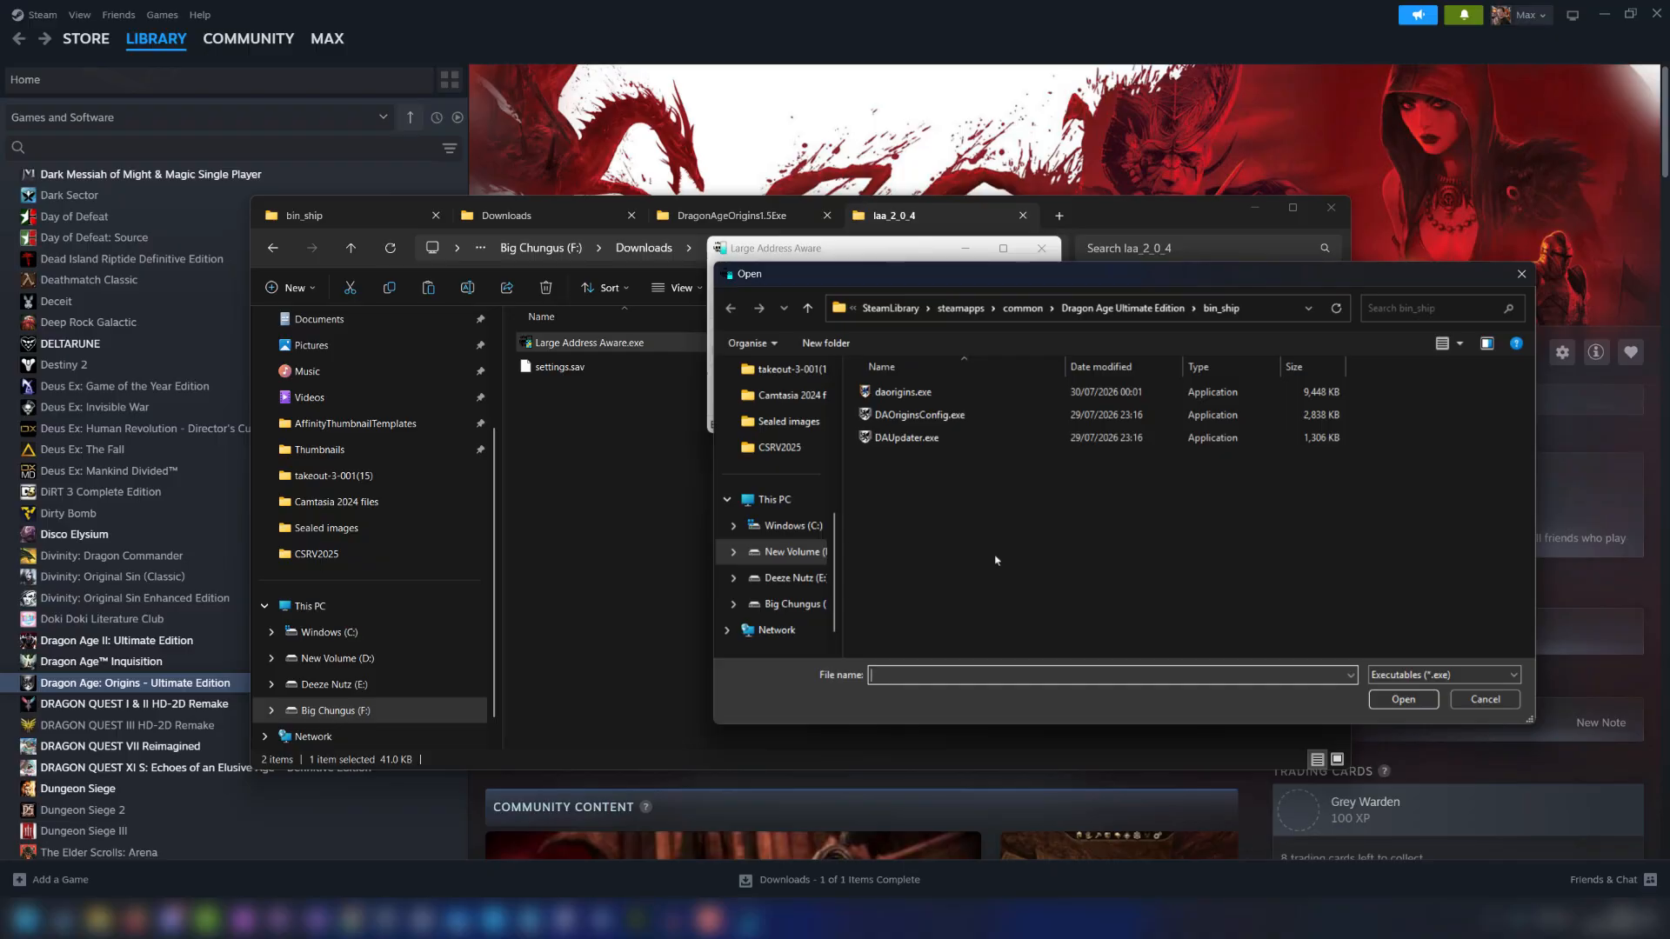
# Copy the full path of the game's bin_ship folder from File Explorer.
pyautogui.click(337, 215)
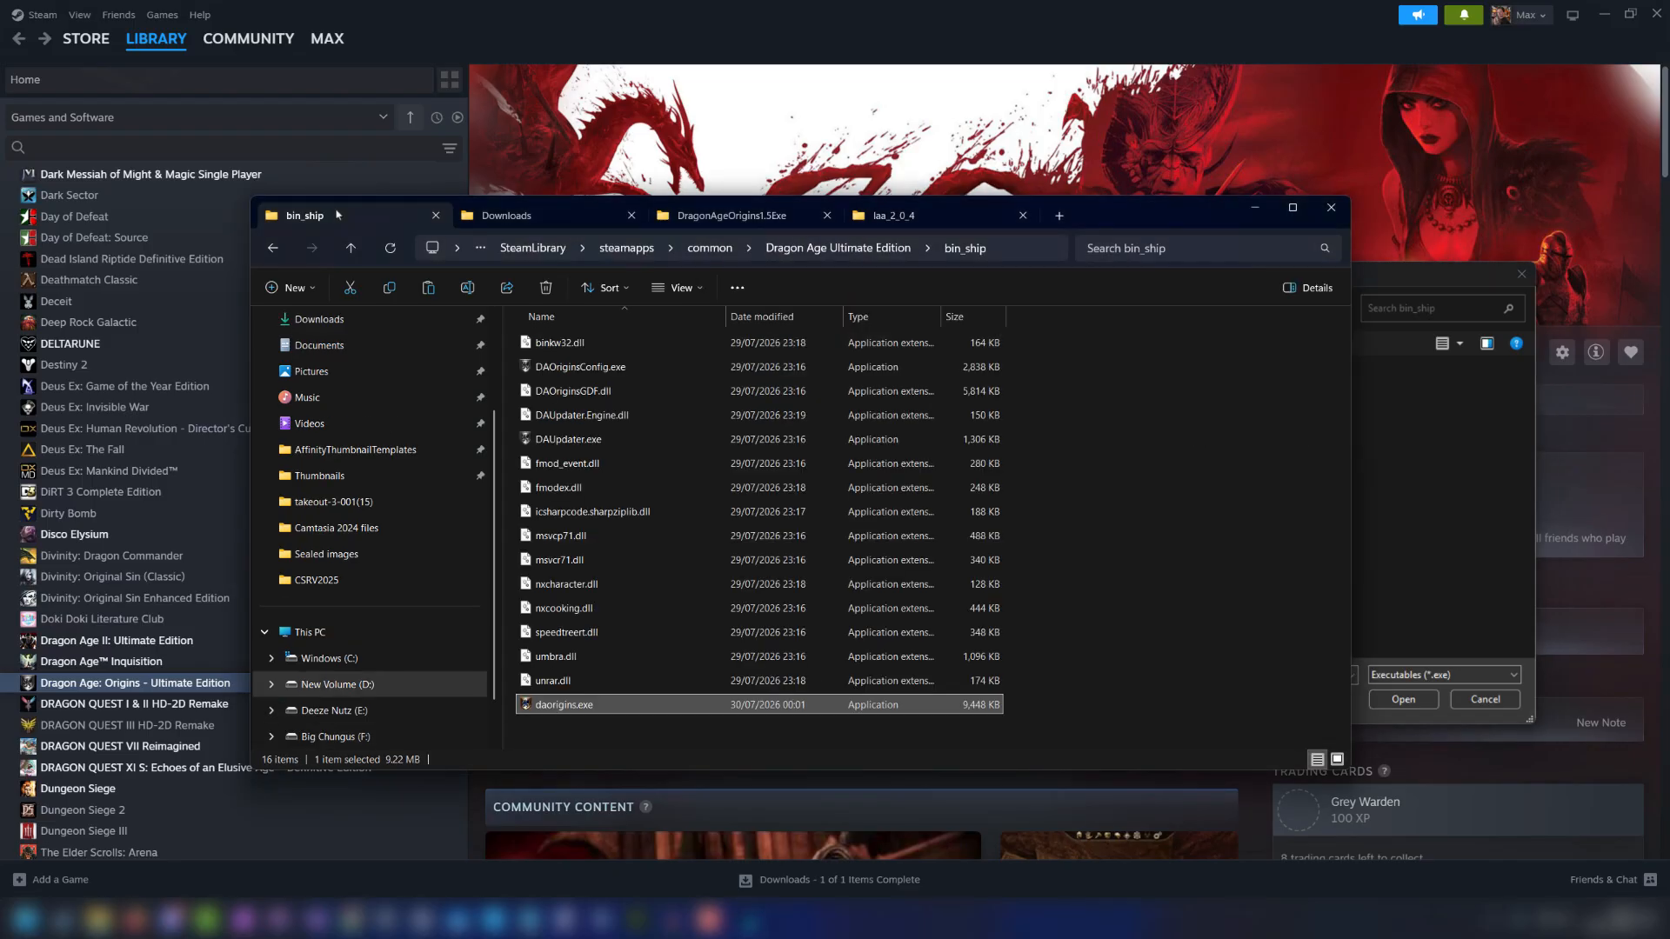
pyautogui.click(1008, 251)
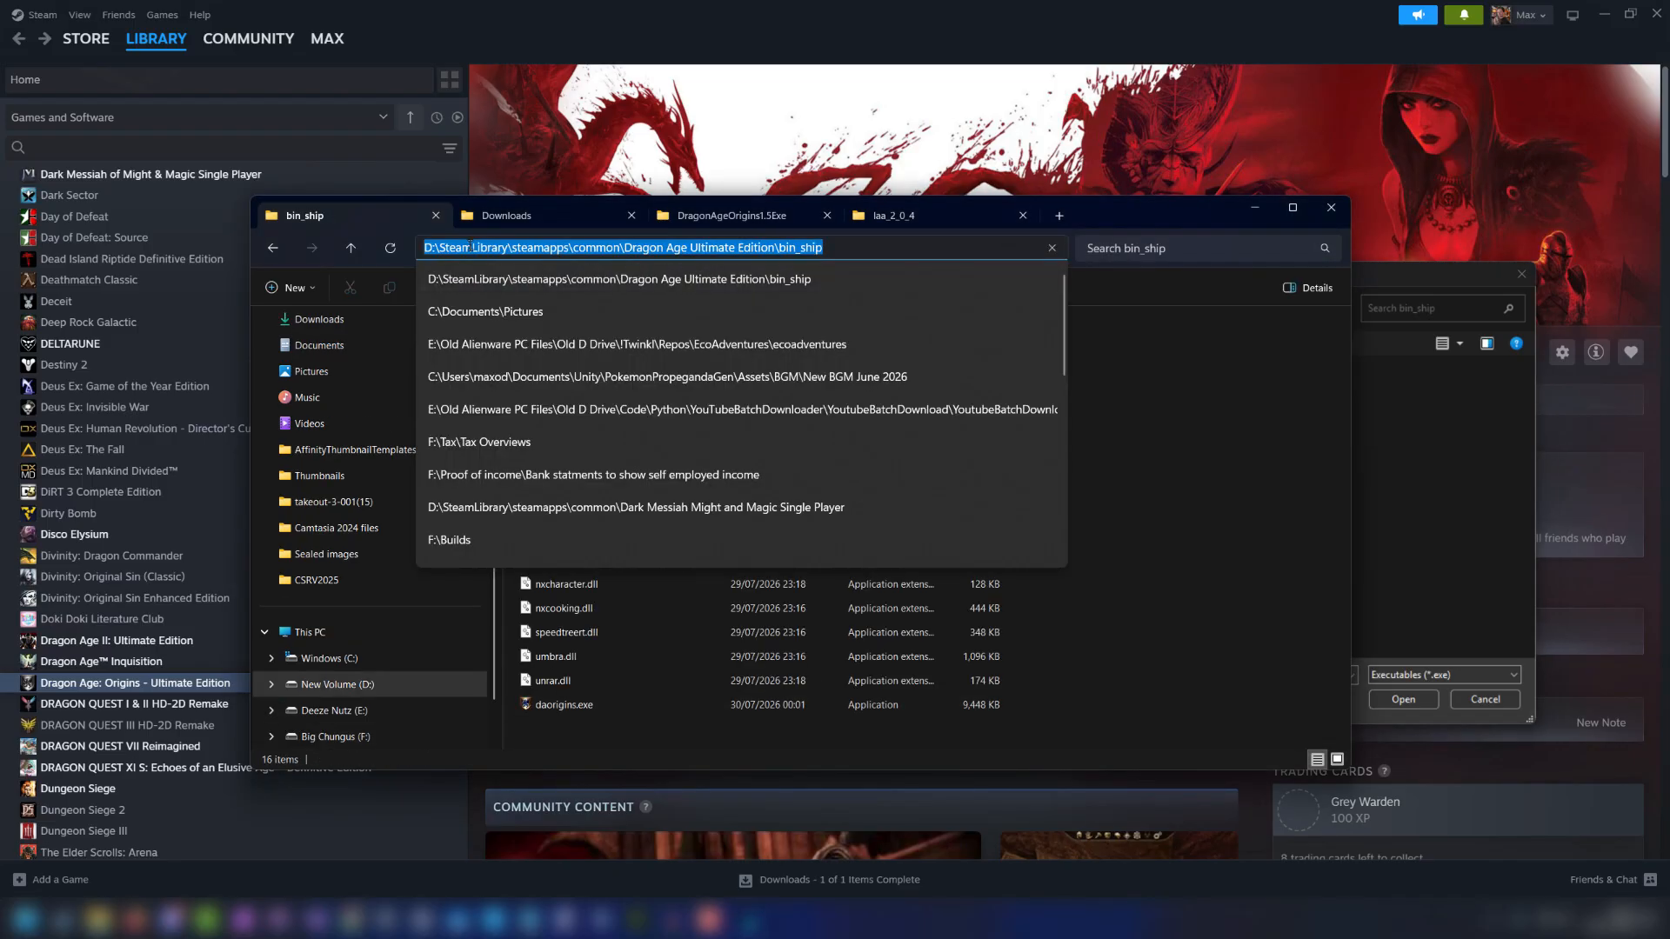
pyautogui.rightClick(733, 246)
pyautogui.click(785, 287)
pyautogui.click(1413, 557)
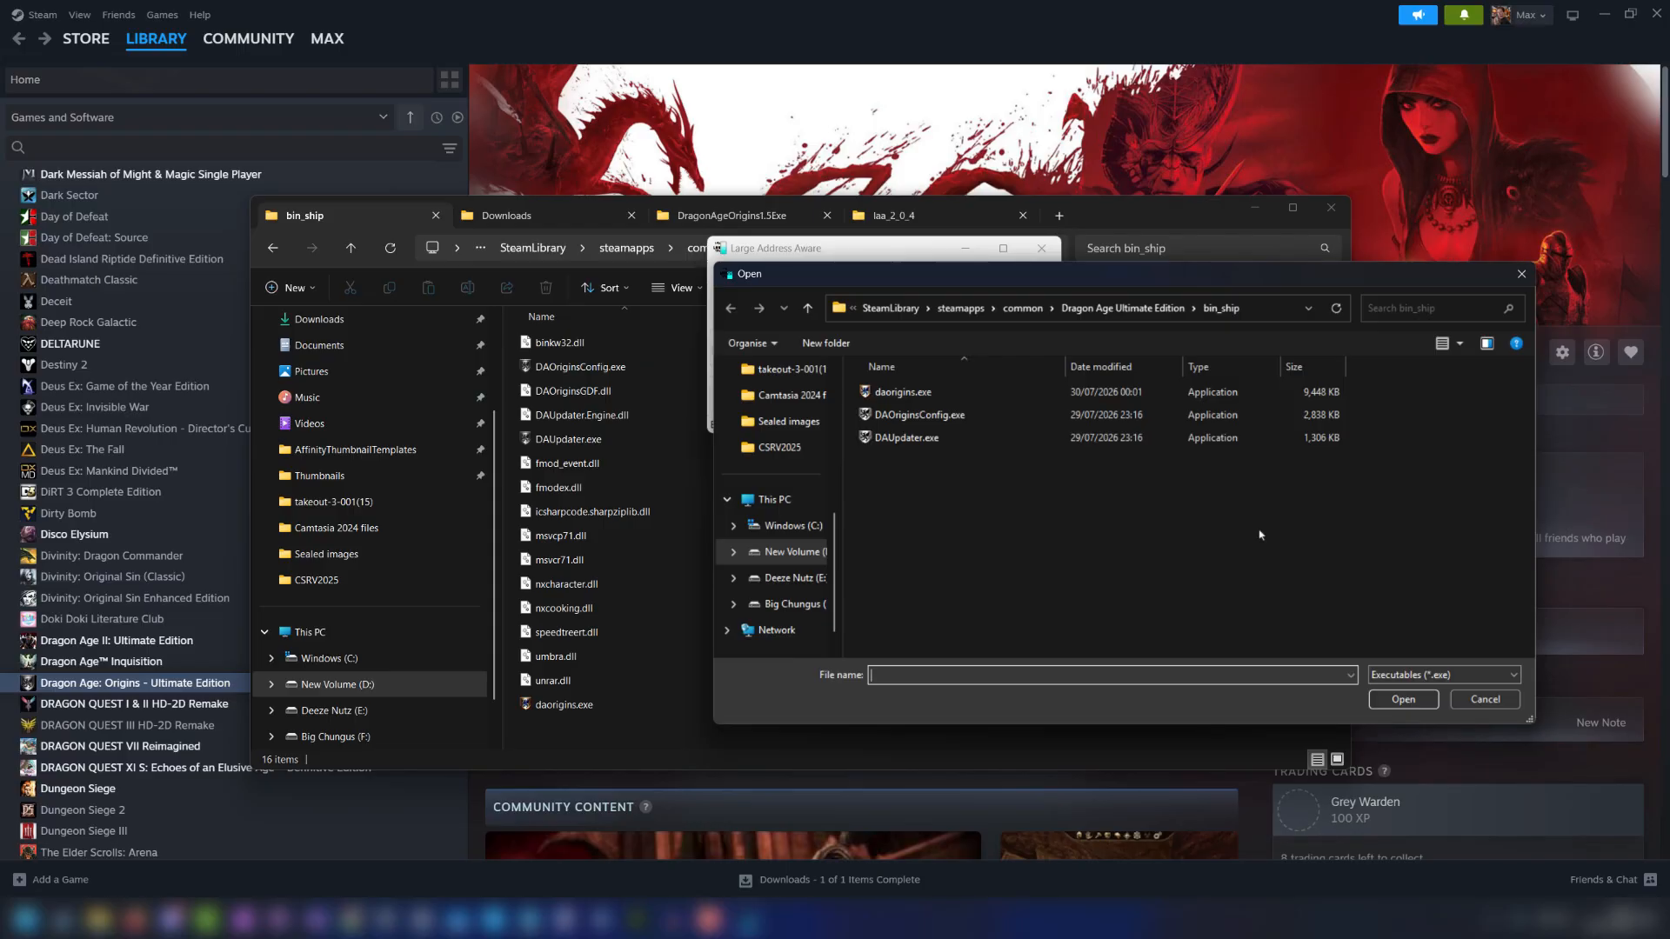
# Point the Open dialog to the copied path D:\SteamLibrary\steamapps\common\Dragon Age Ultimate Edition\bin_ship.
pyautogui.click(1214, 318)
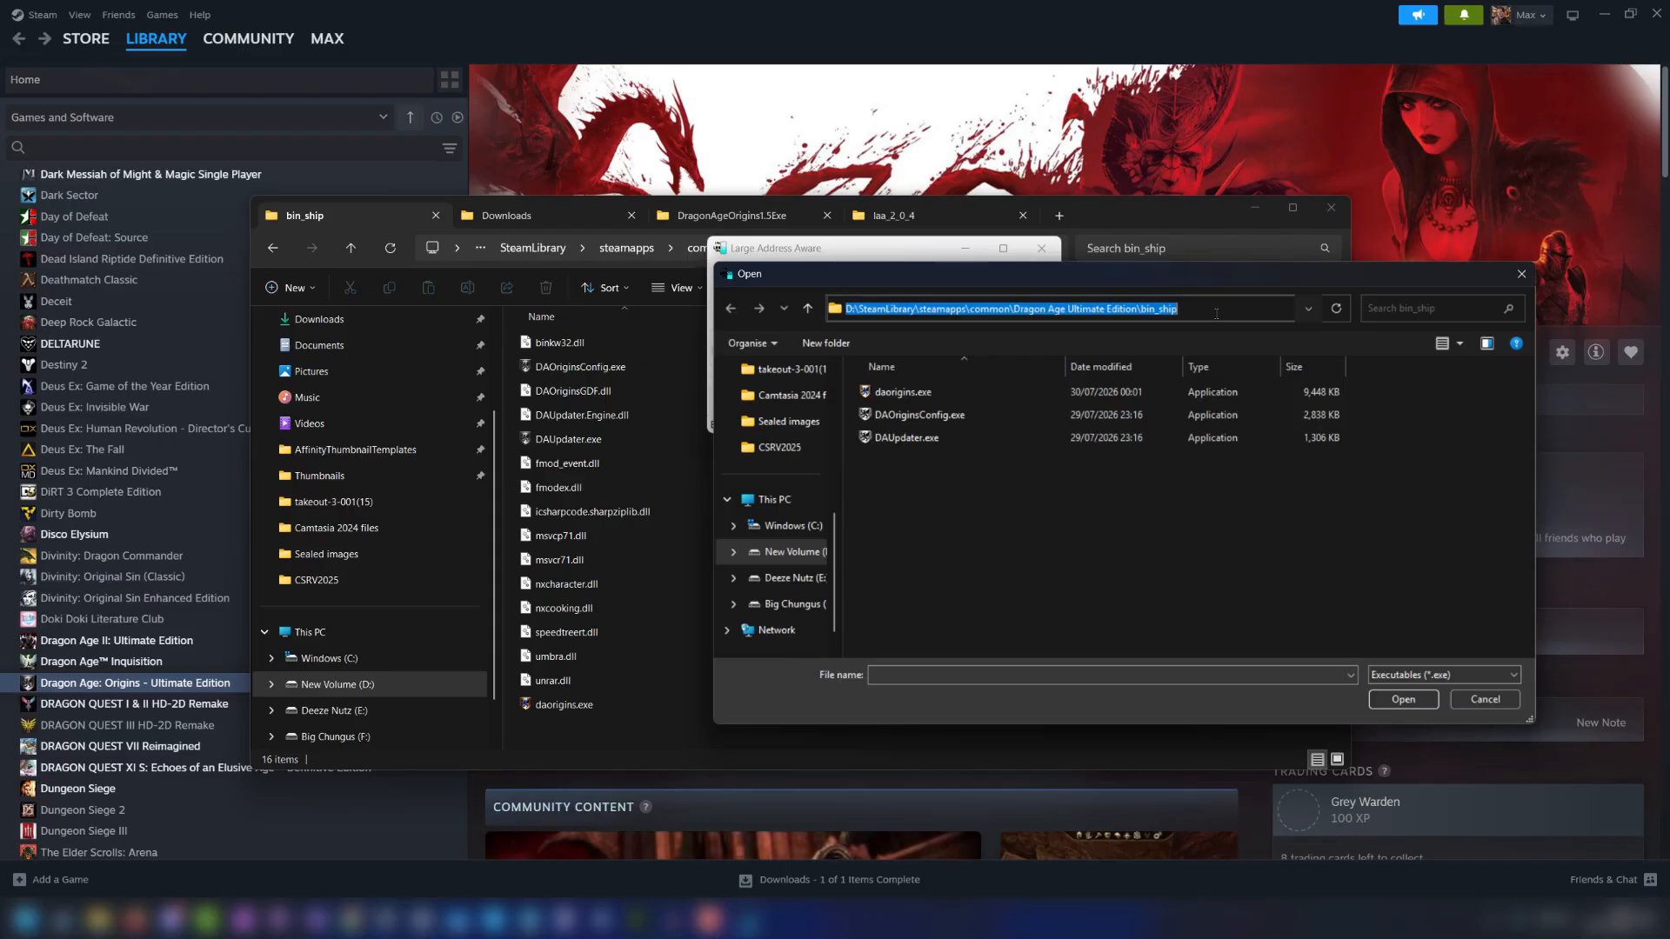
pyautogui.press('BackSpace')
pyautogui.rightClick(1066, 309)
pyautogui.click(1110, 380)
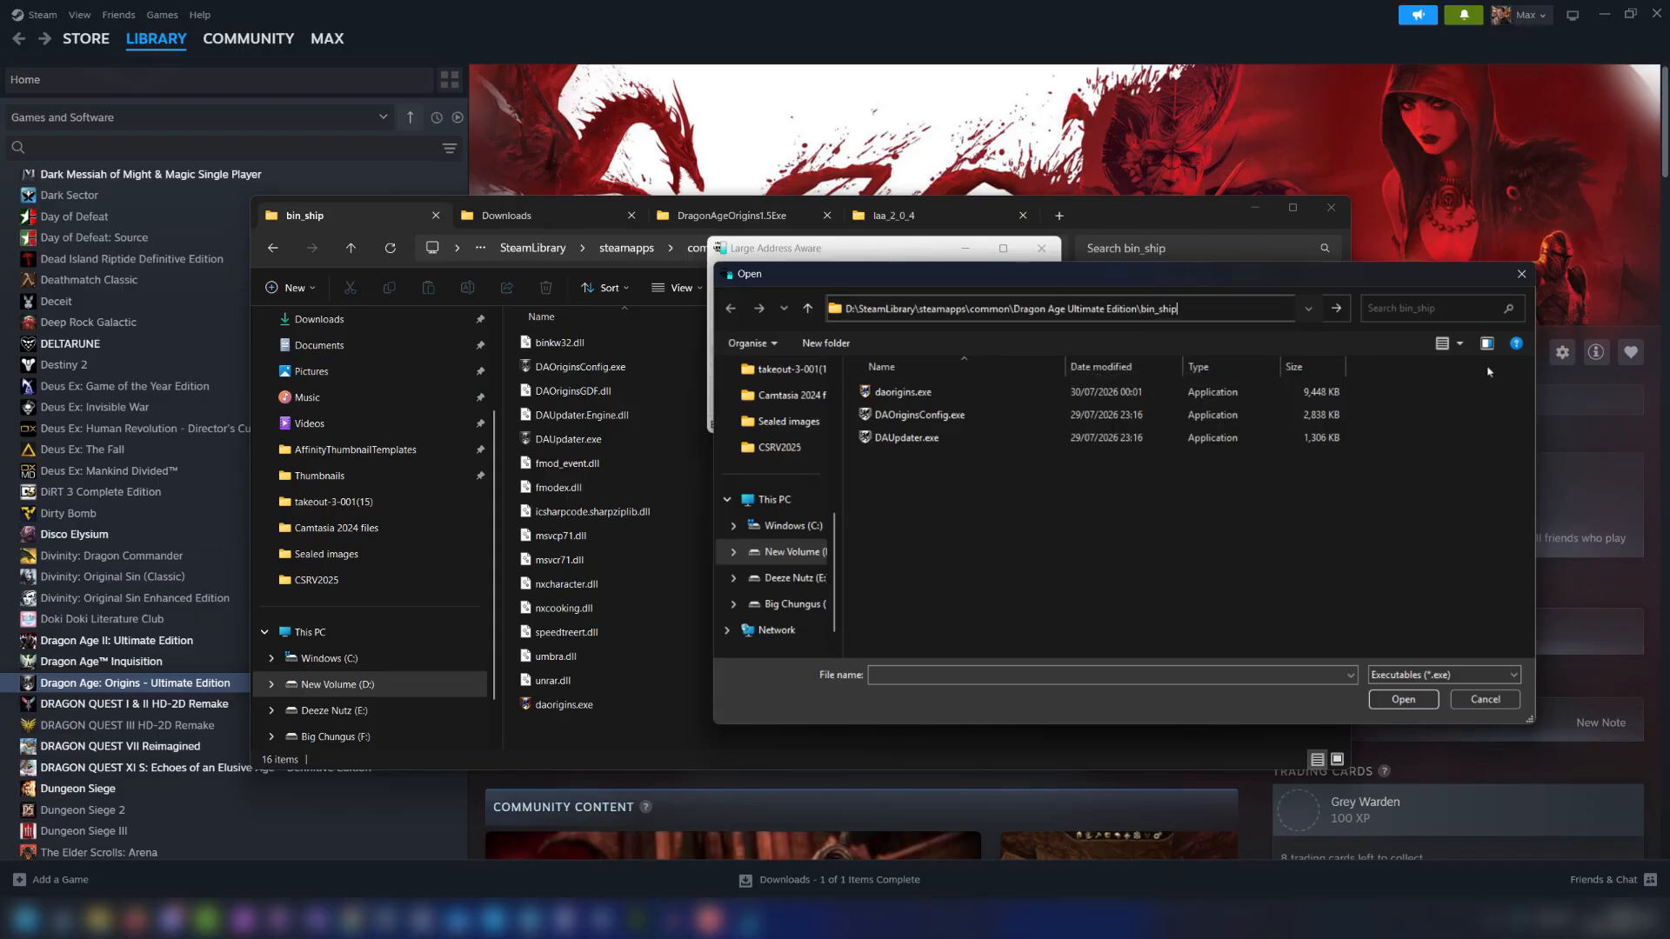
pyautogui.press('Return')
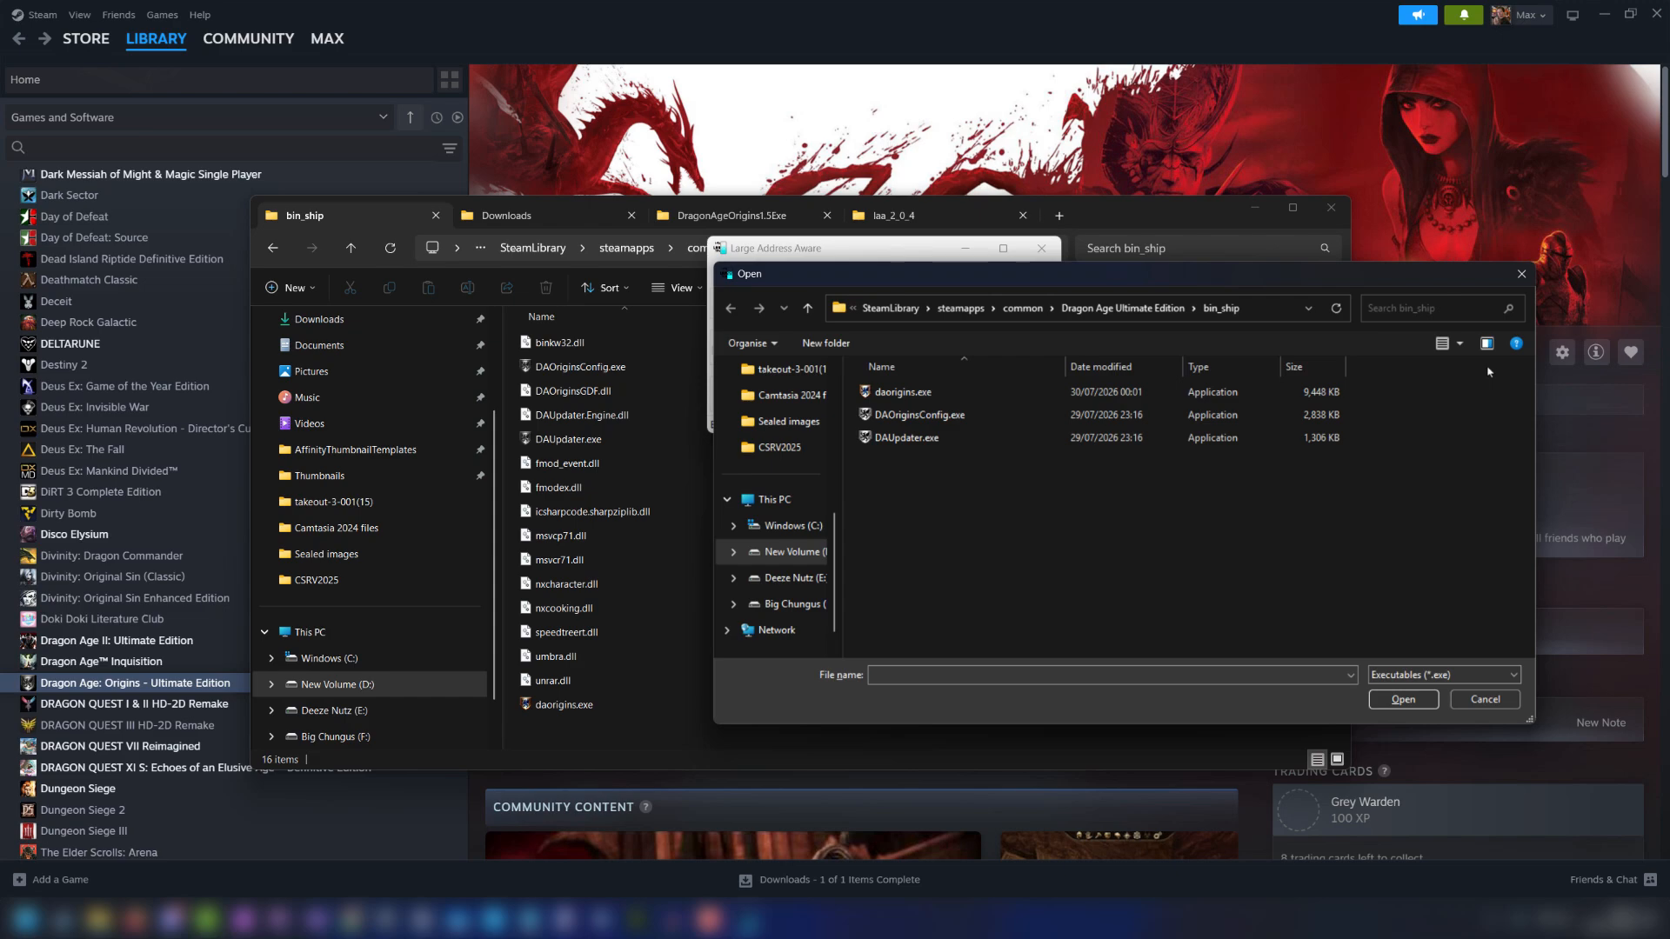
# Load daorigins.exe, enable its use of more than 2 GiB of memory, and save the change.
pyautogui.click(973, 394)
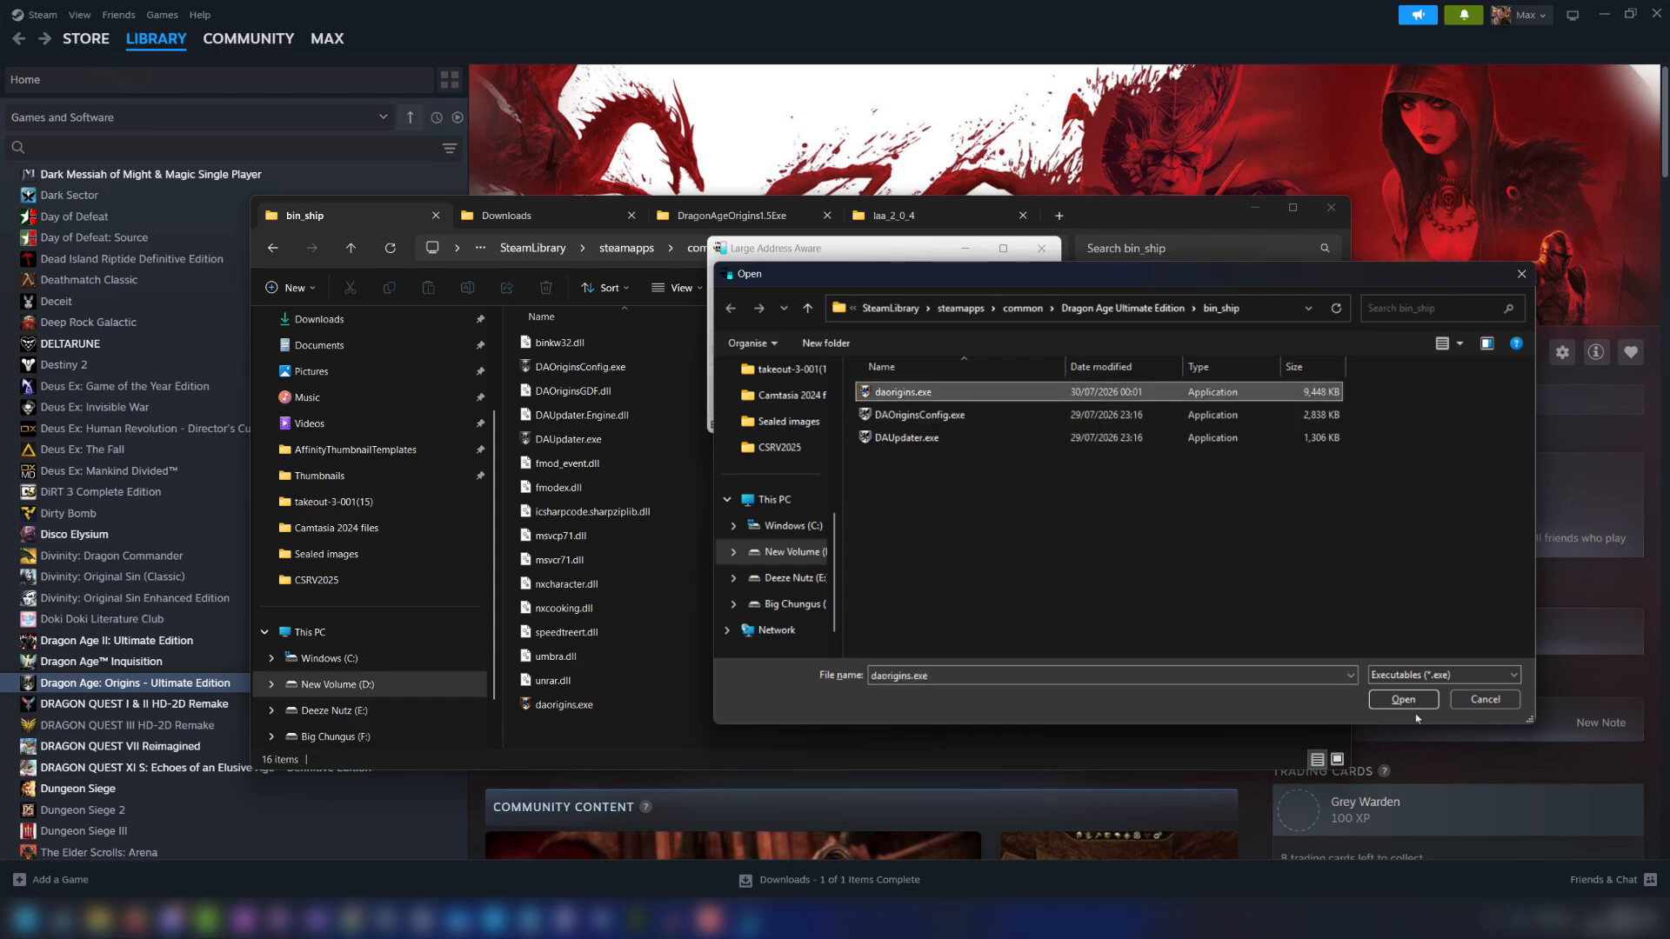
pyautogui.click(1405, 700)
pyautogui.click(717, 352)
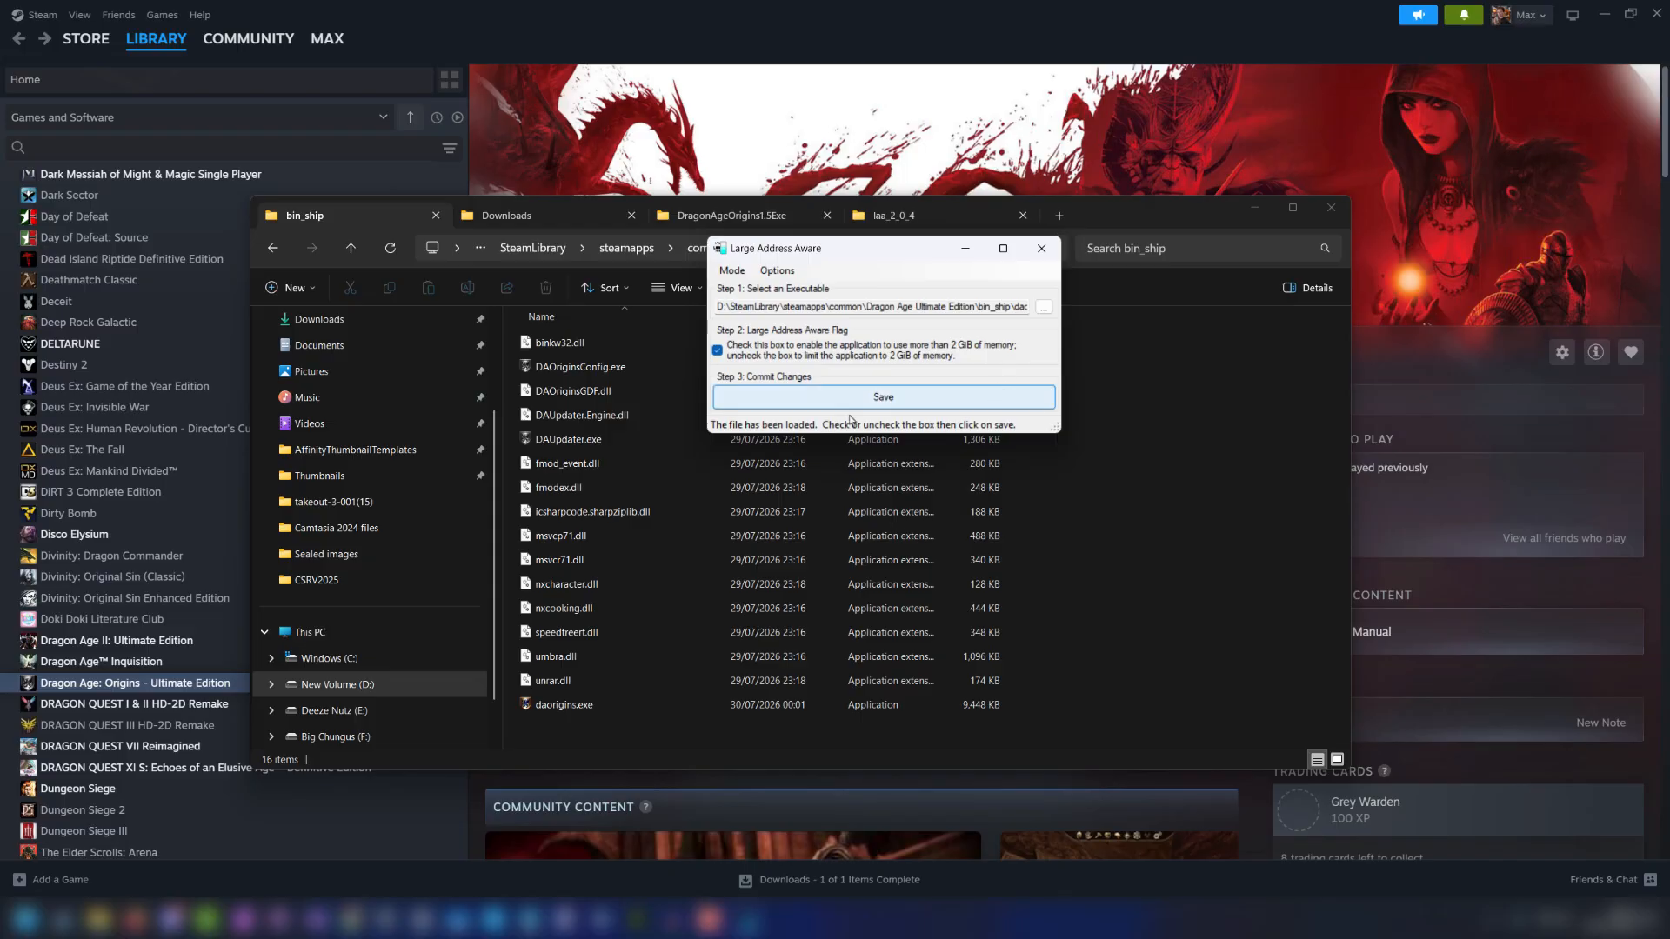
pyautogui.click(993, 401)
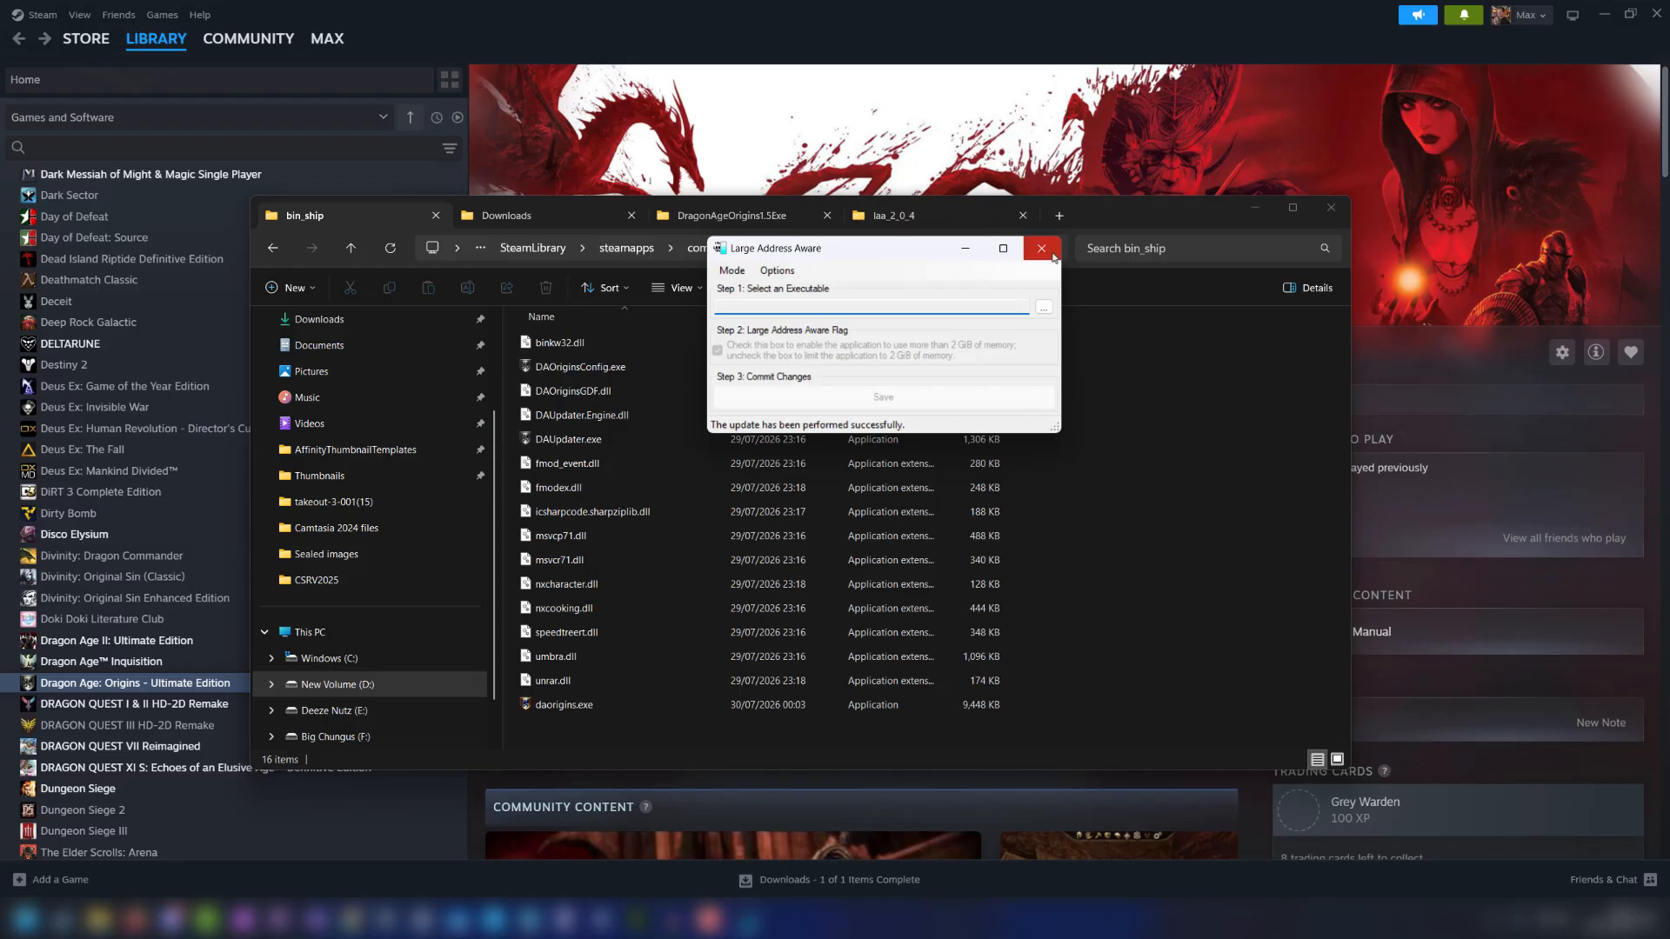
# Set the Steam launch options of Dragon Age: Origins - Ultimate Edition to "D:\SteamLibrary\steamapps\common\Dragon Age Ultimate Edition\bin_ship\daorigins.exe" %command%.
pyautogui.click(891, 31)
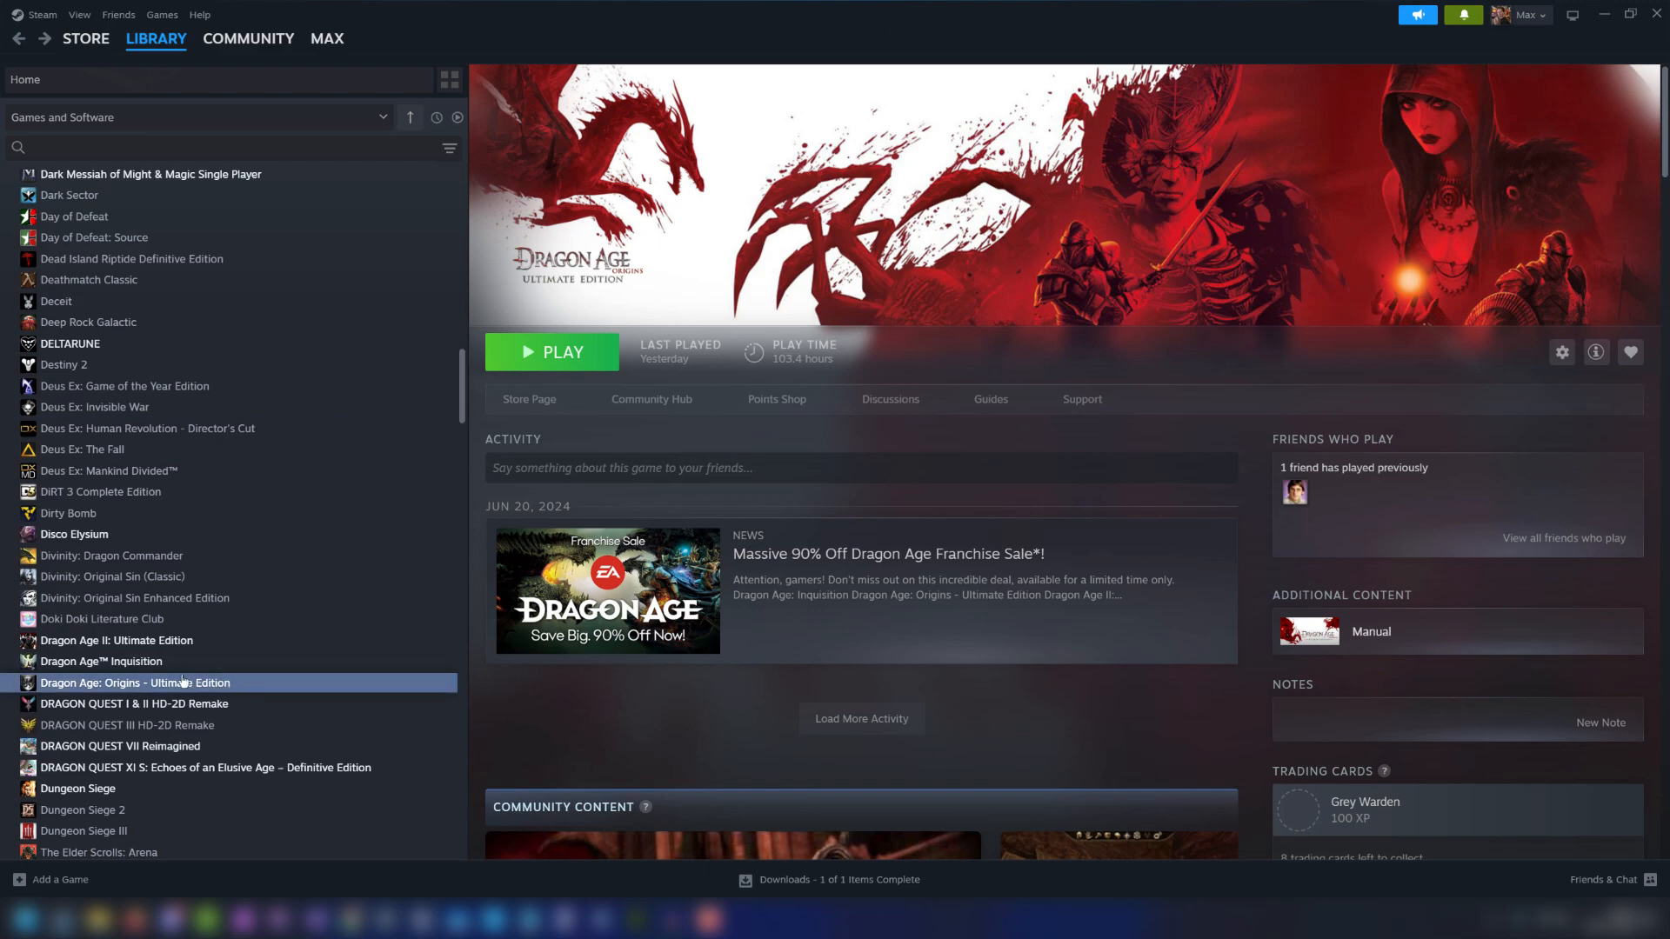
pyautogui.rightClick(243, 683)
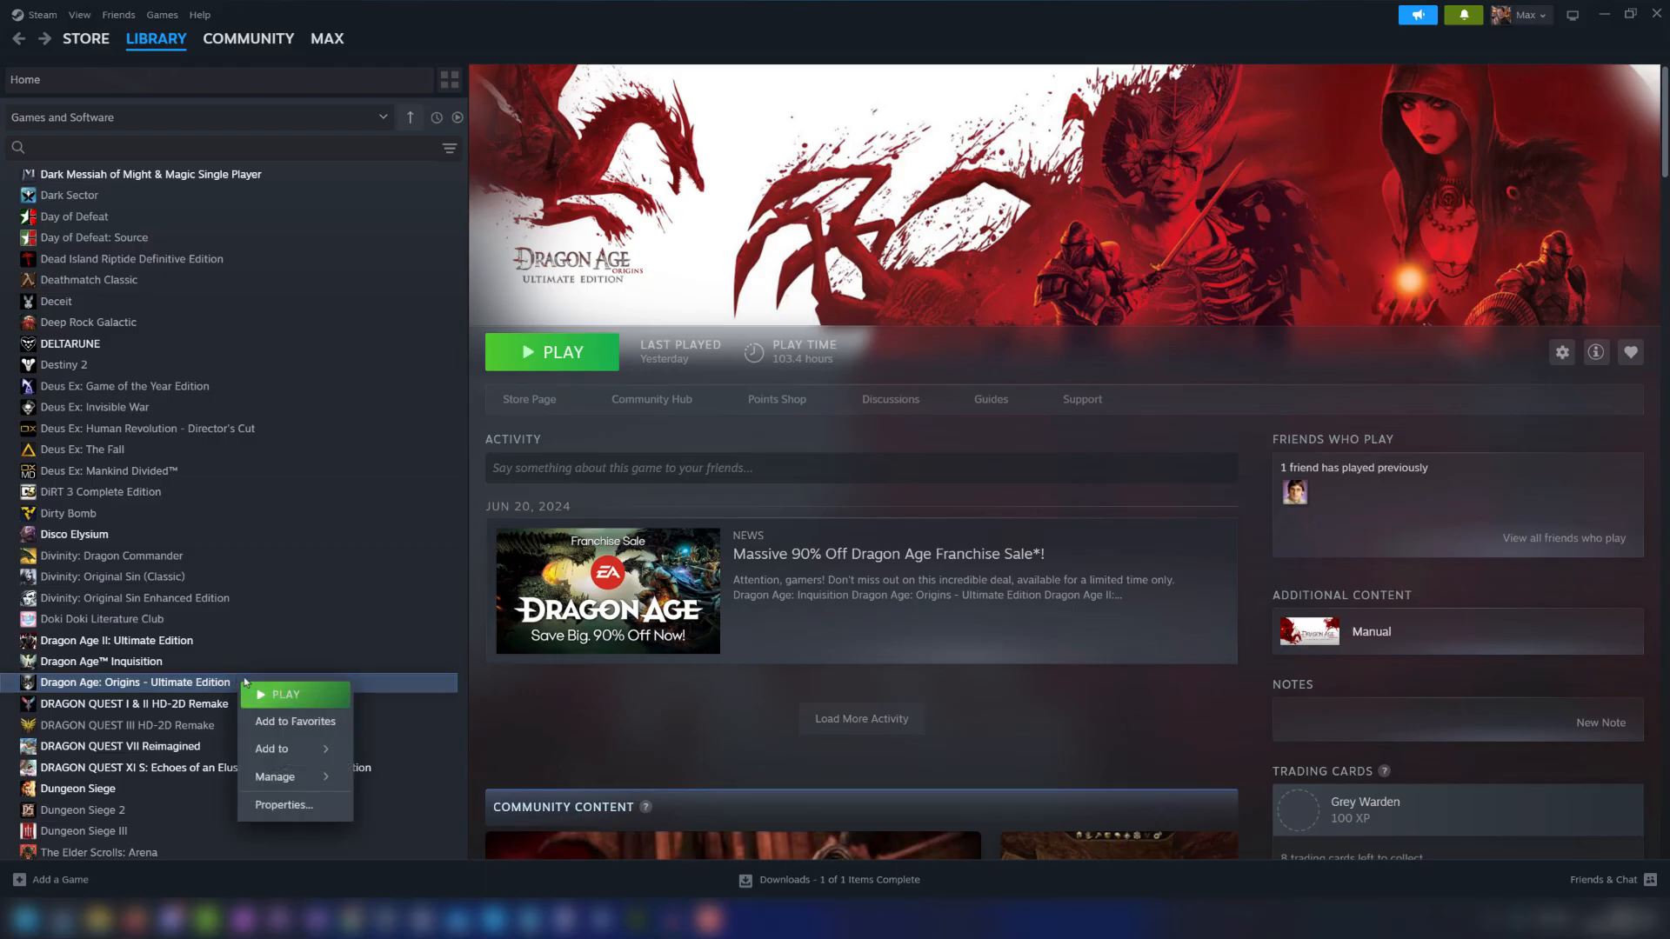
pyautogui.click(327, 807)
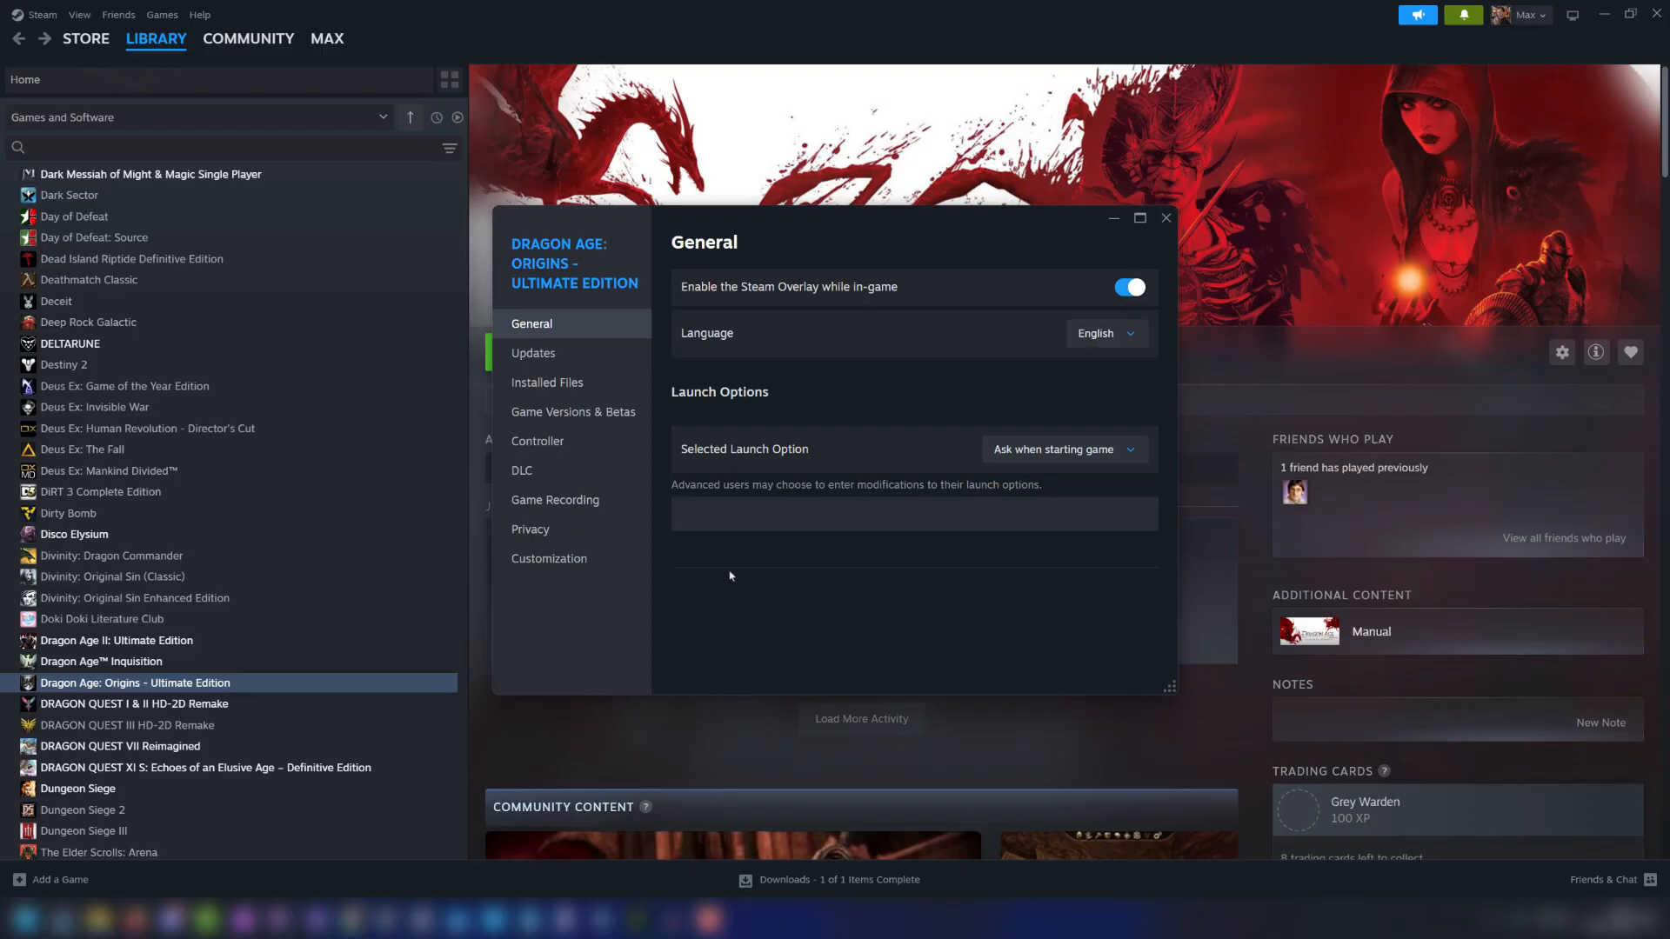
pyautogui.click(837, 514)
pyautogui.hotkey('ctrl', 'v')
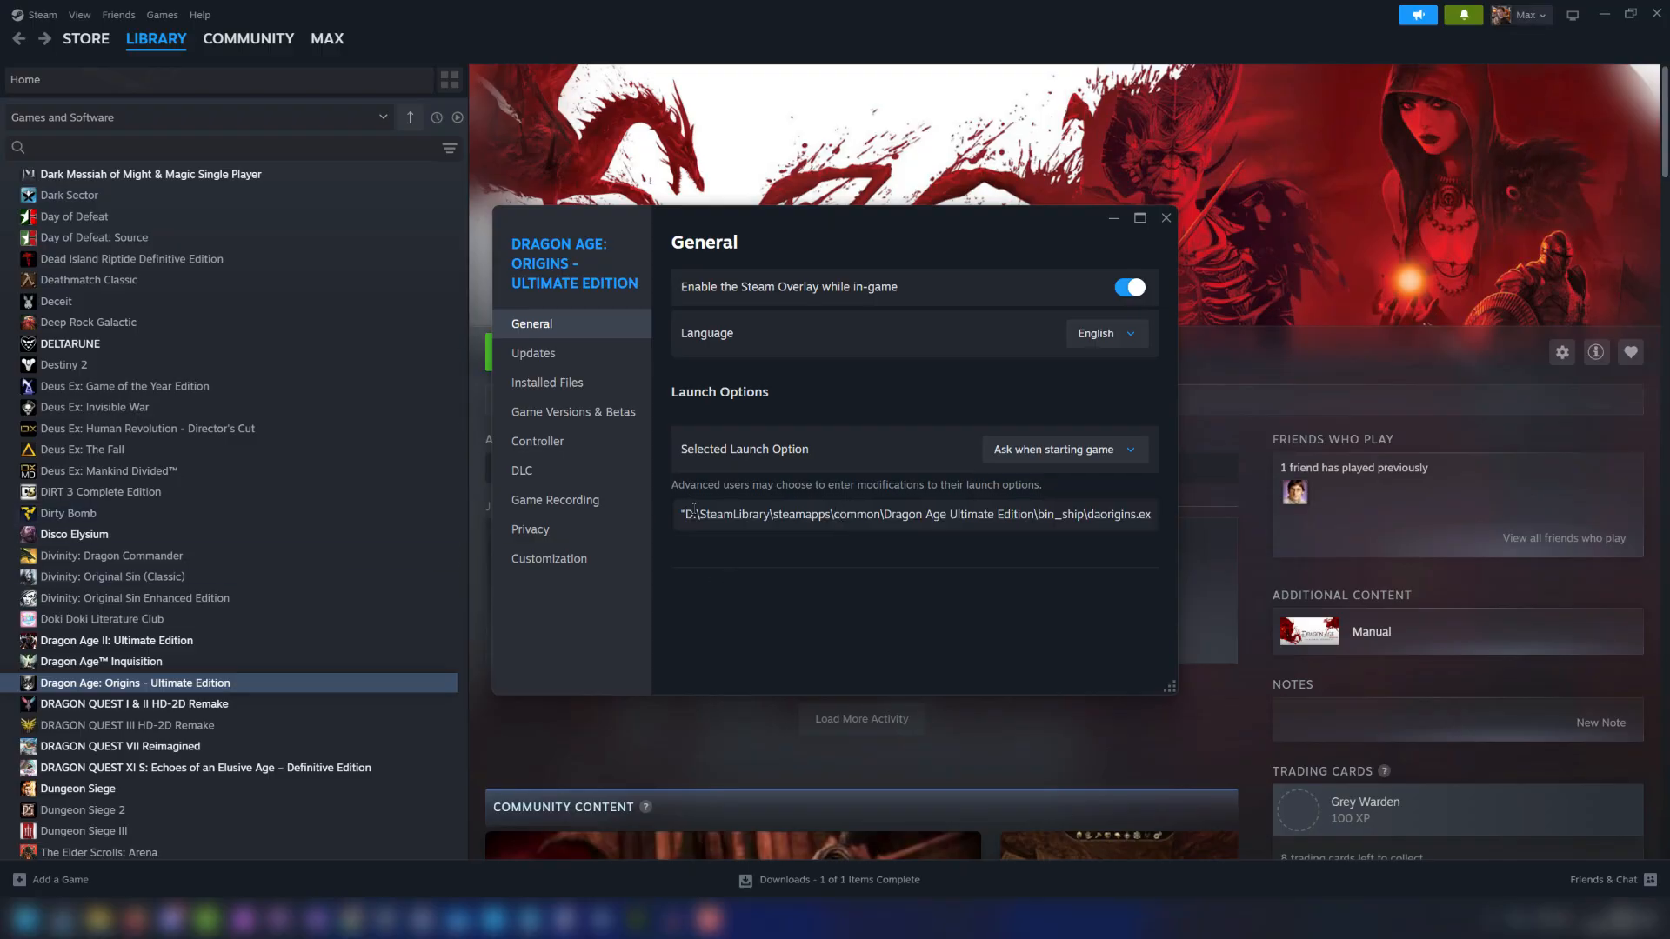
pyautogui.click(681, 514)
pyautogui.write('"')
# Examine the quoted executable path and the %command% suffix in the game's launch options.
pyautogui.moveTo(684, 515); pyautogui.dragTo(1070, 527)
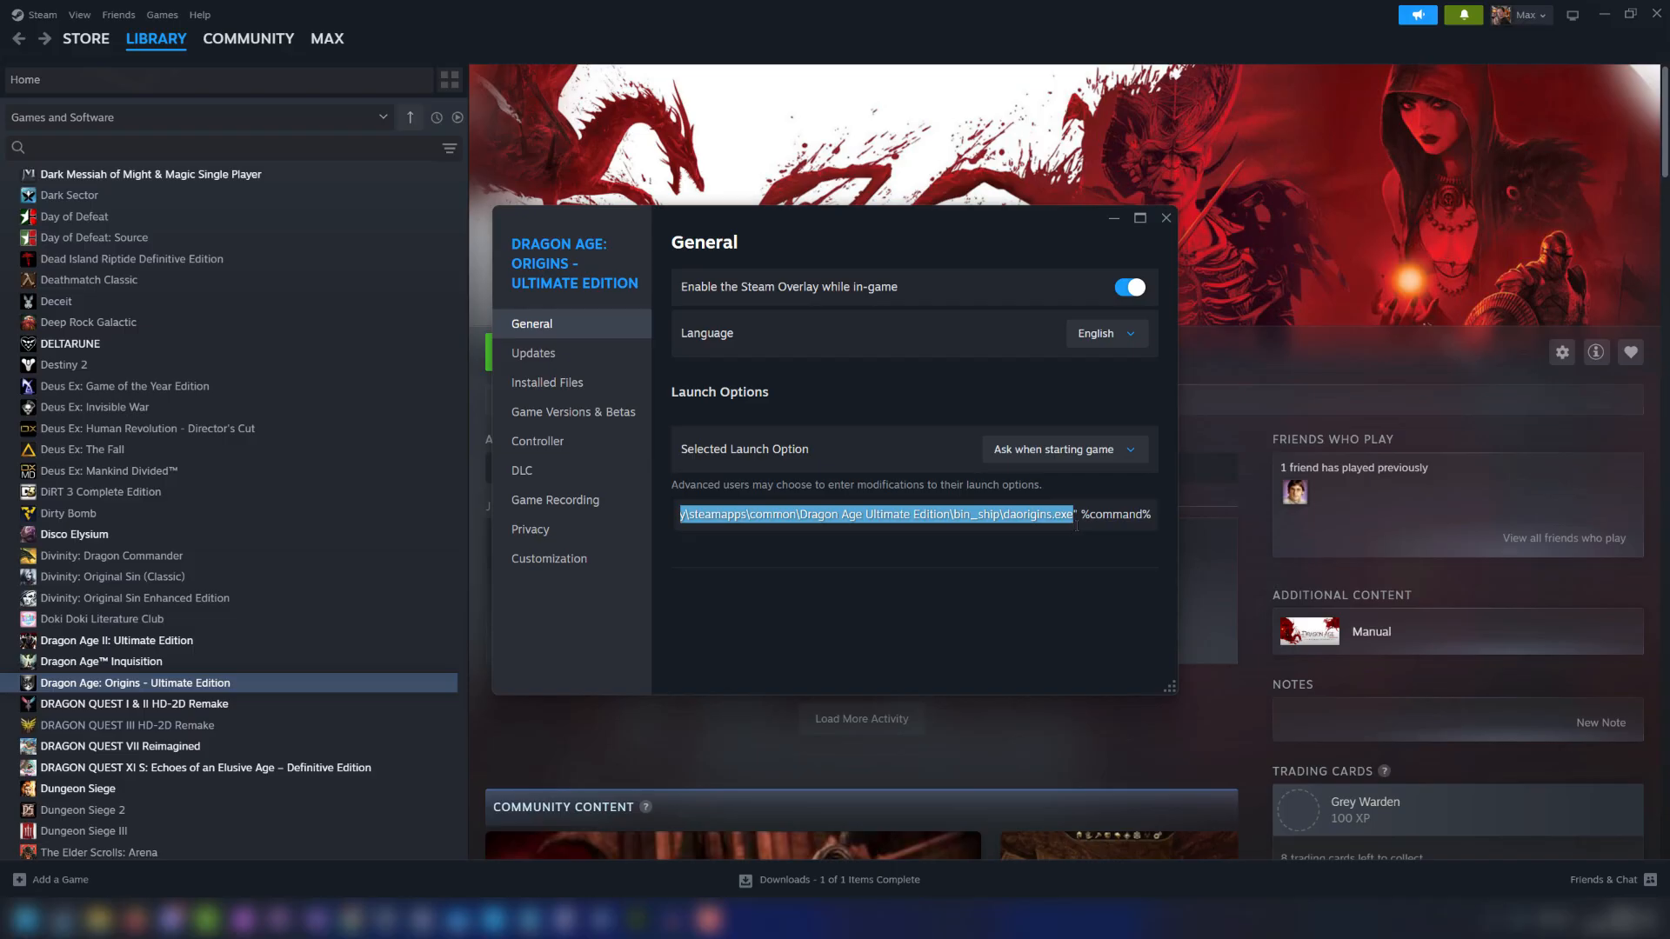
pyautogui.moveTo(1076, 525); pyautogui.dragTo(1148, 519)
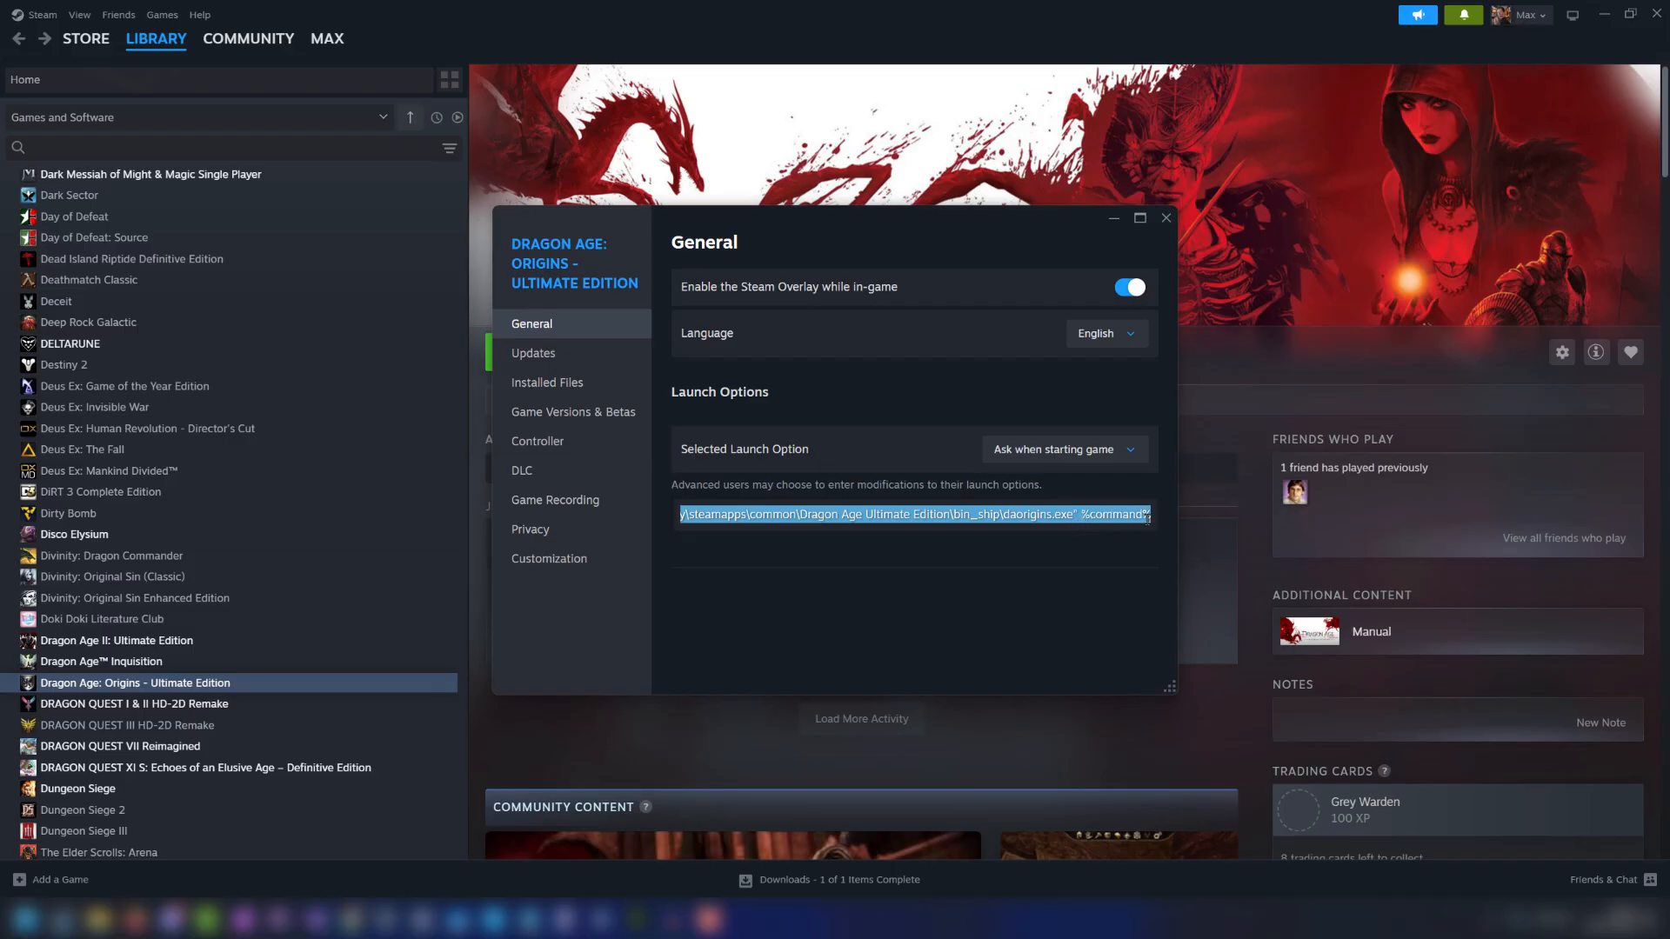
pyautogui.click(1087, 514)
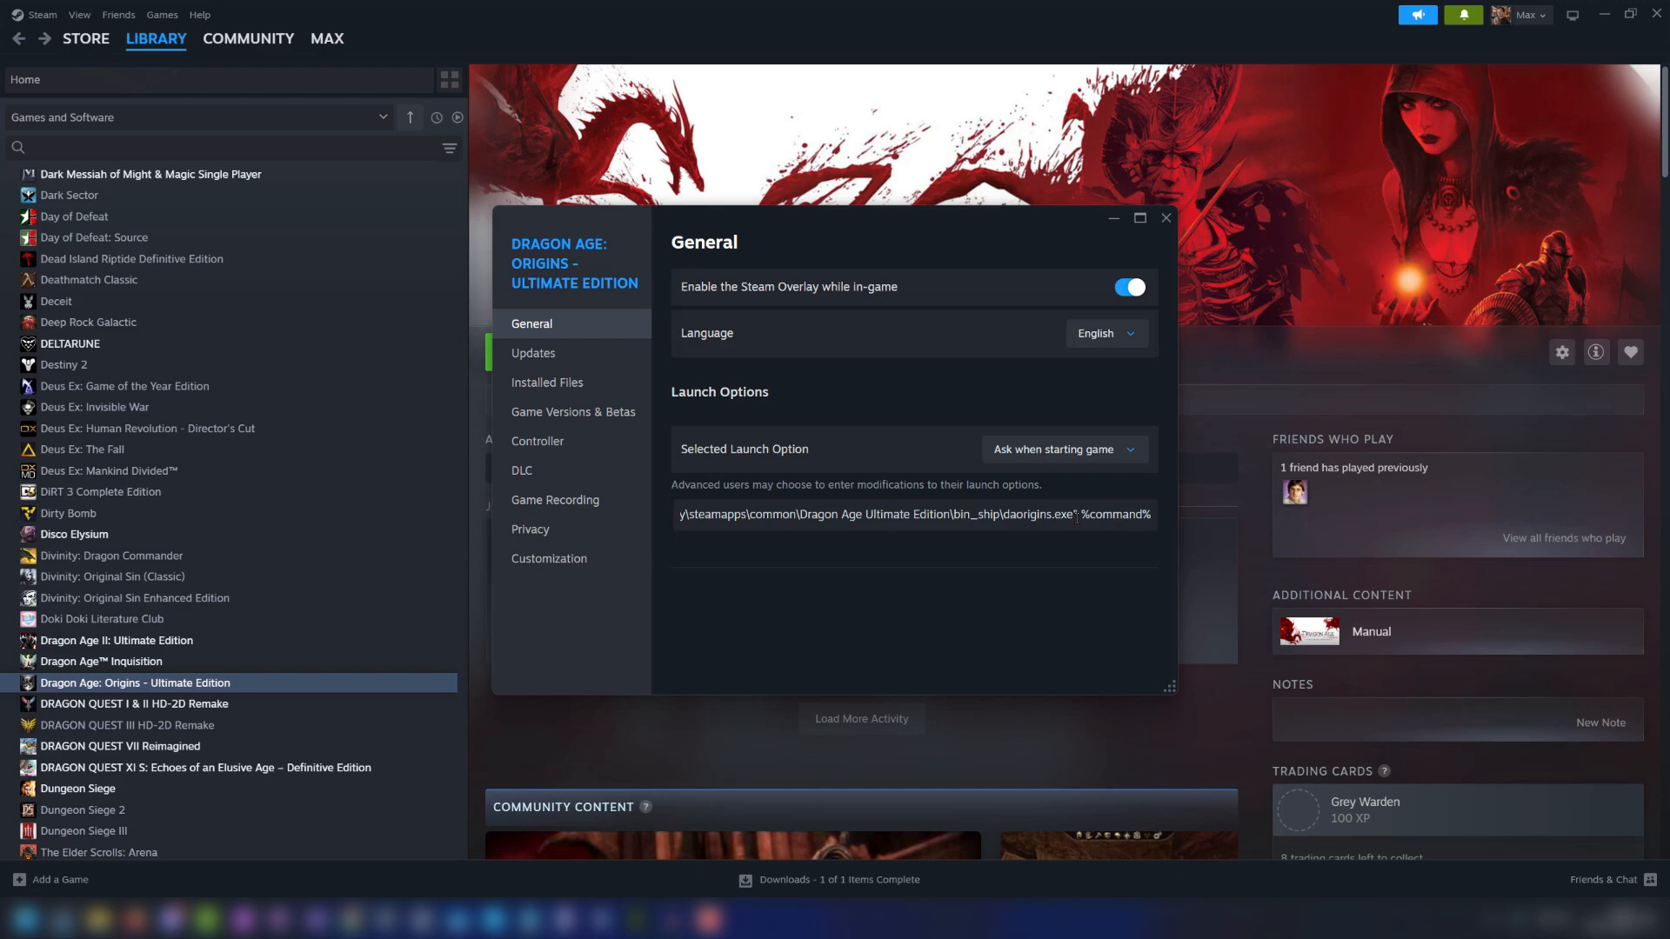
pyautogui.moveTo(1073, 520); pyautogui.dragTo(684, 518)
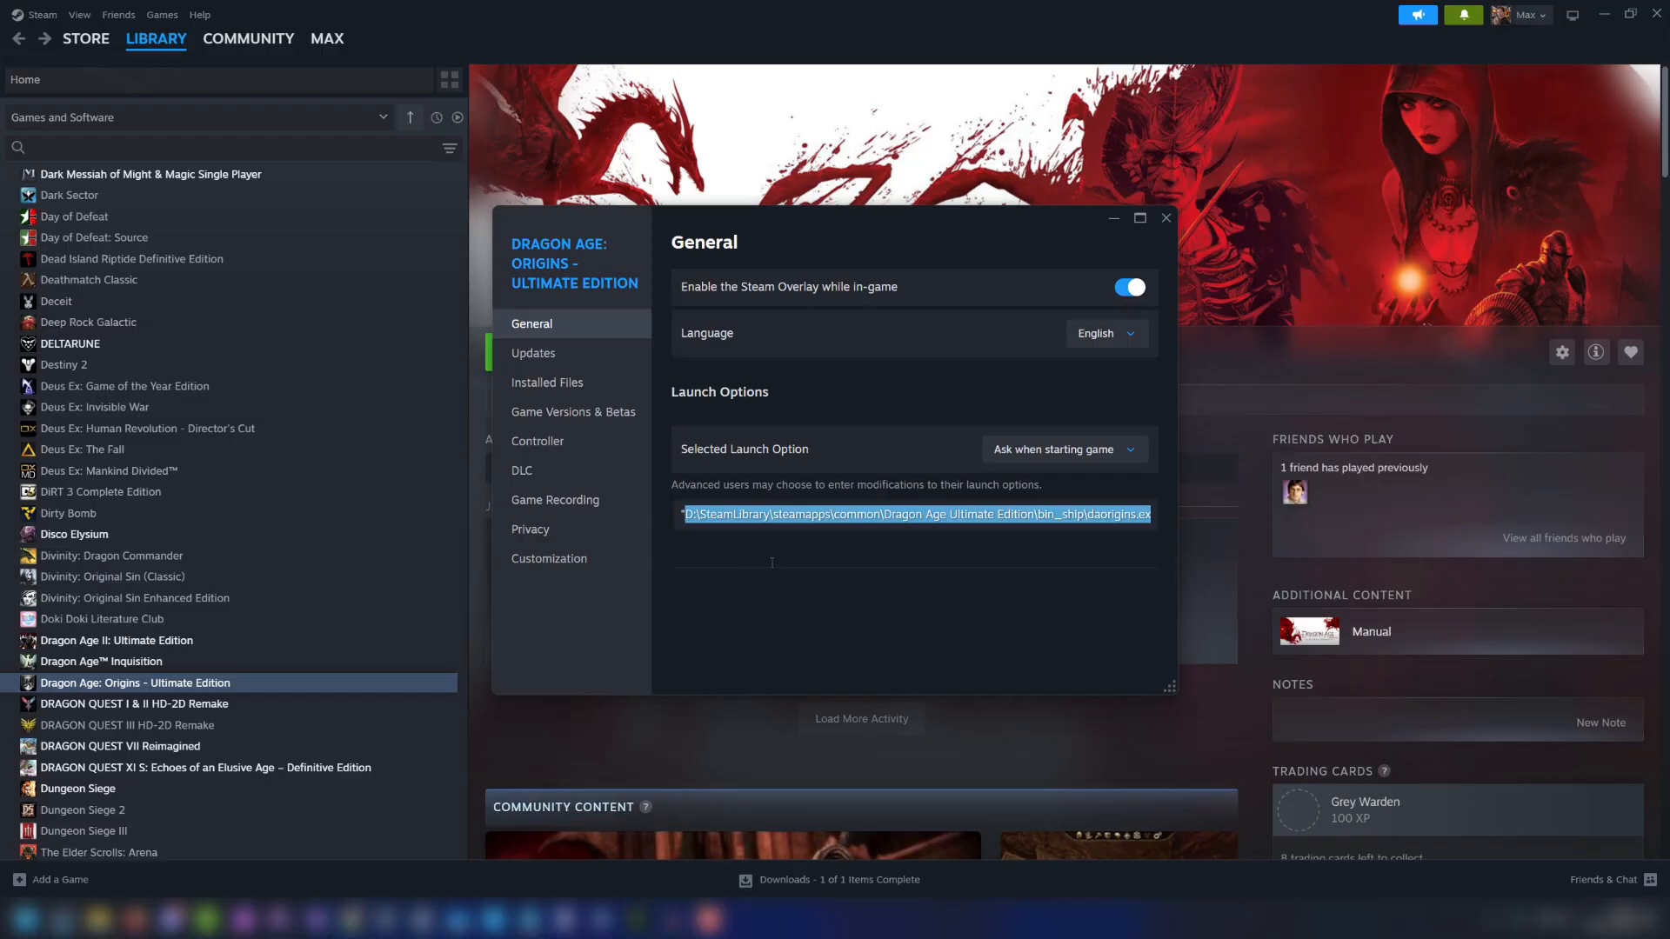
pyautogui.click(903, 633)
# Copy the full path of the bin_ship folder from File Explorer and minimise the window.
pyautogui.click(99, 918)
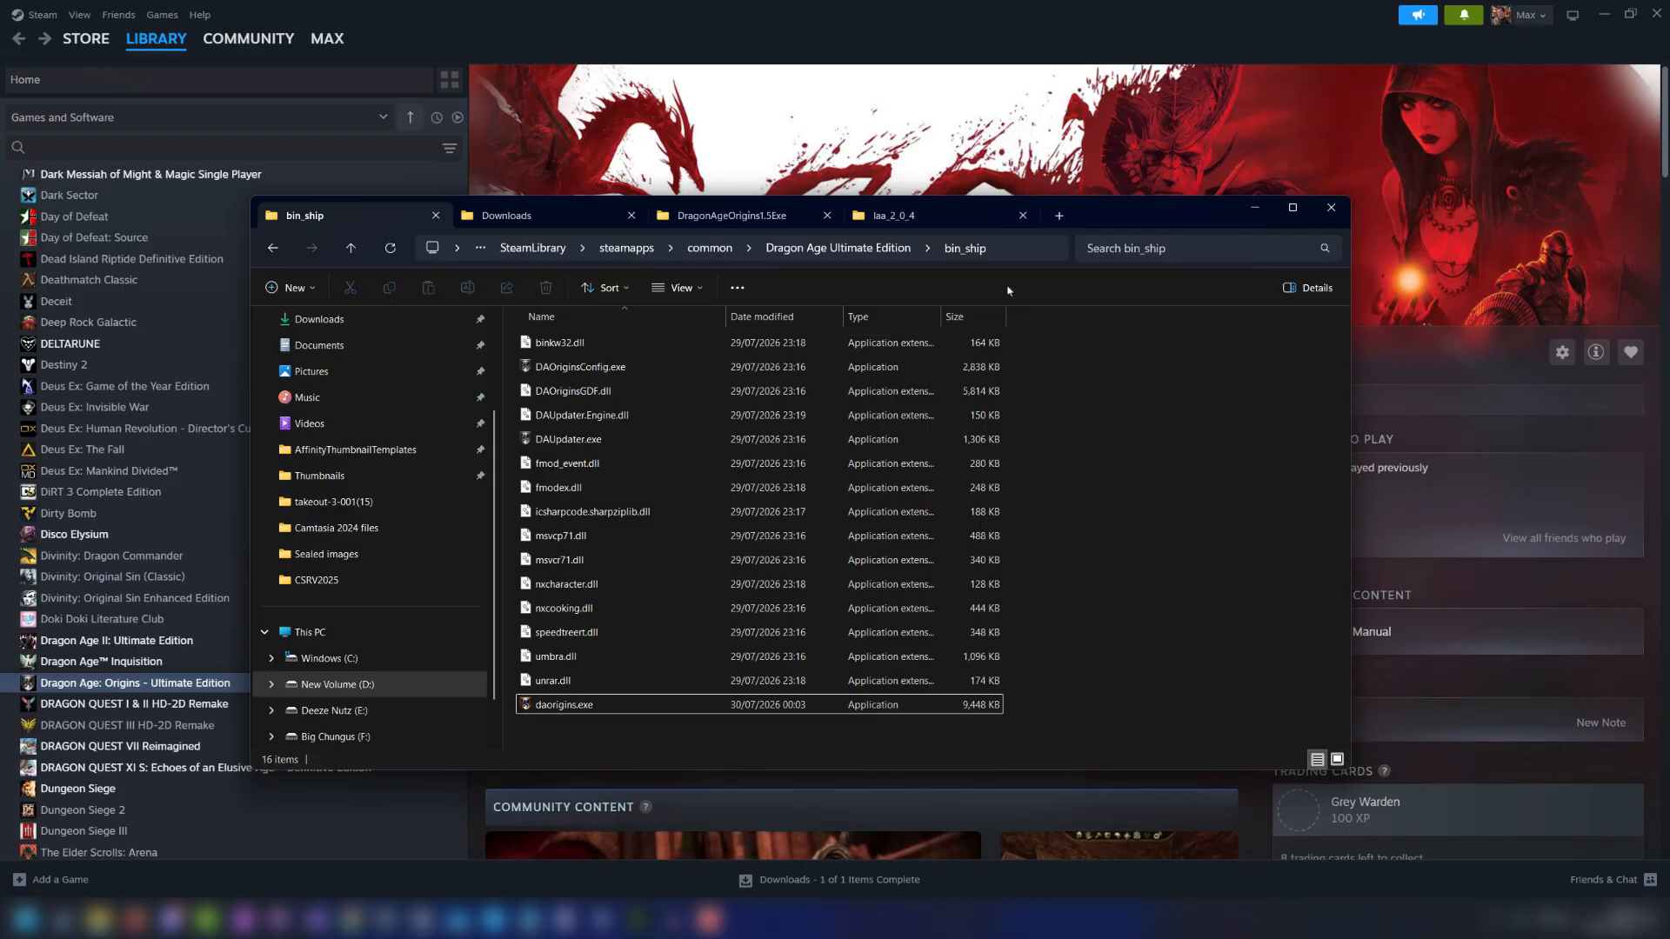
pyautogui.click(1001, 247)
pyautogui.rightClick(812, 249)
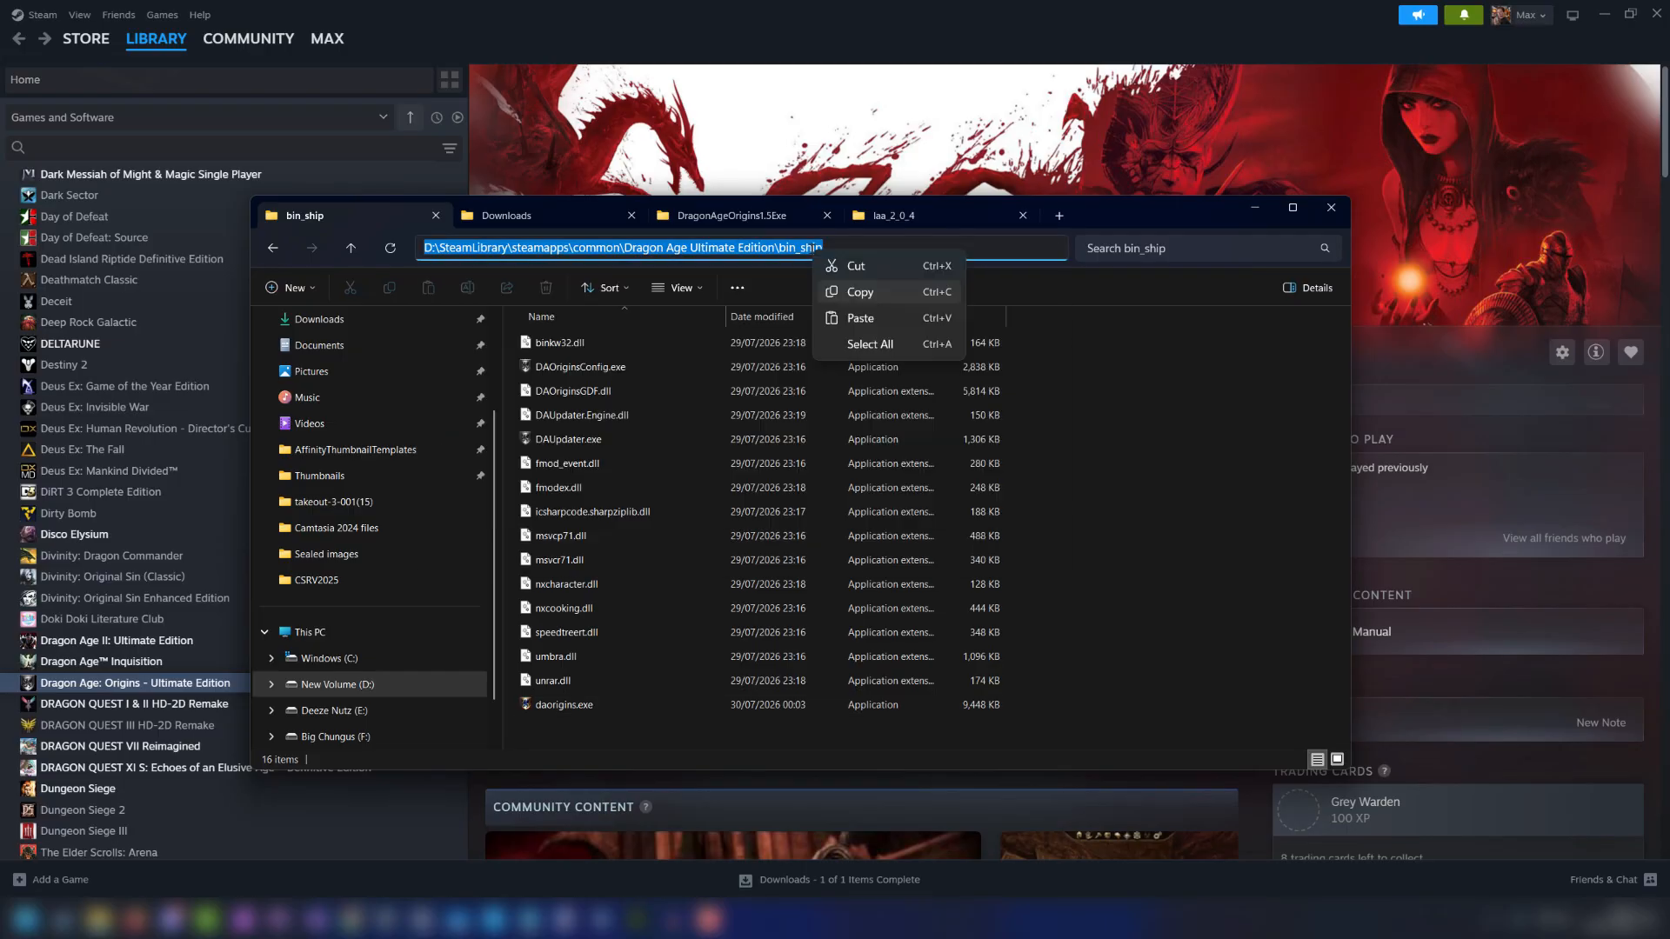
pyautogui.click(857, 293)
pyautogui.click(1252, 209)
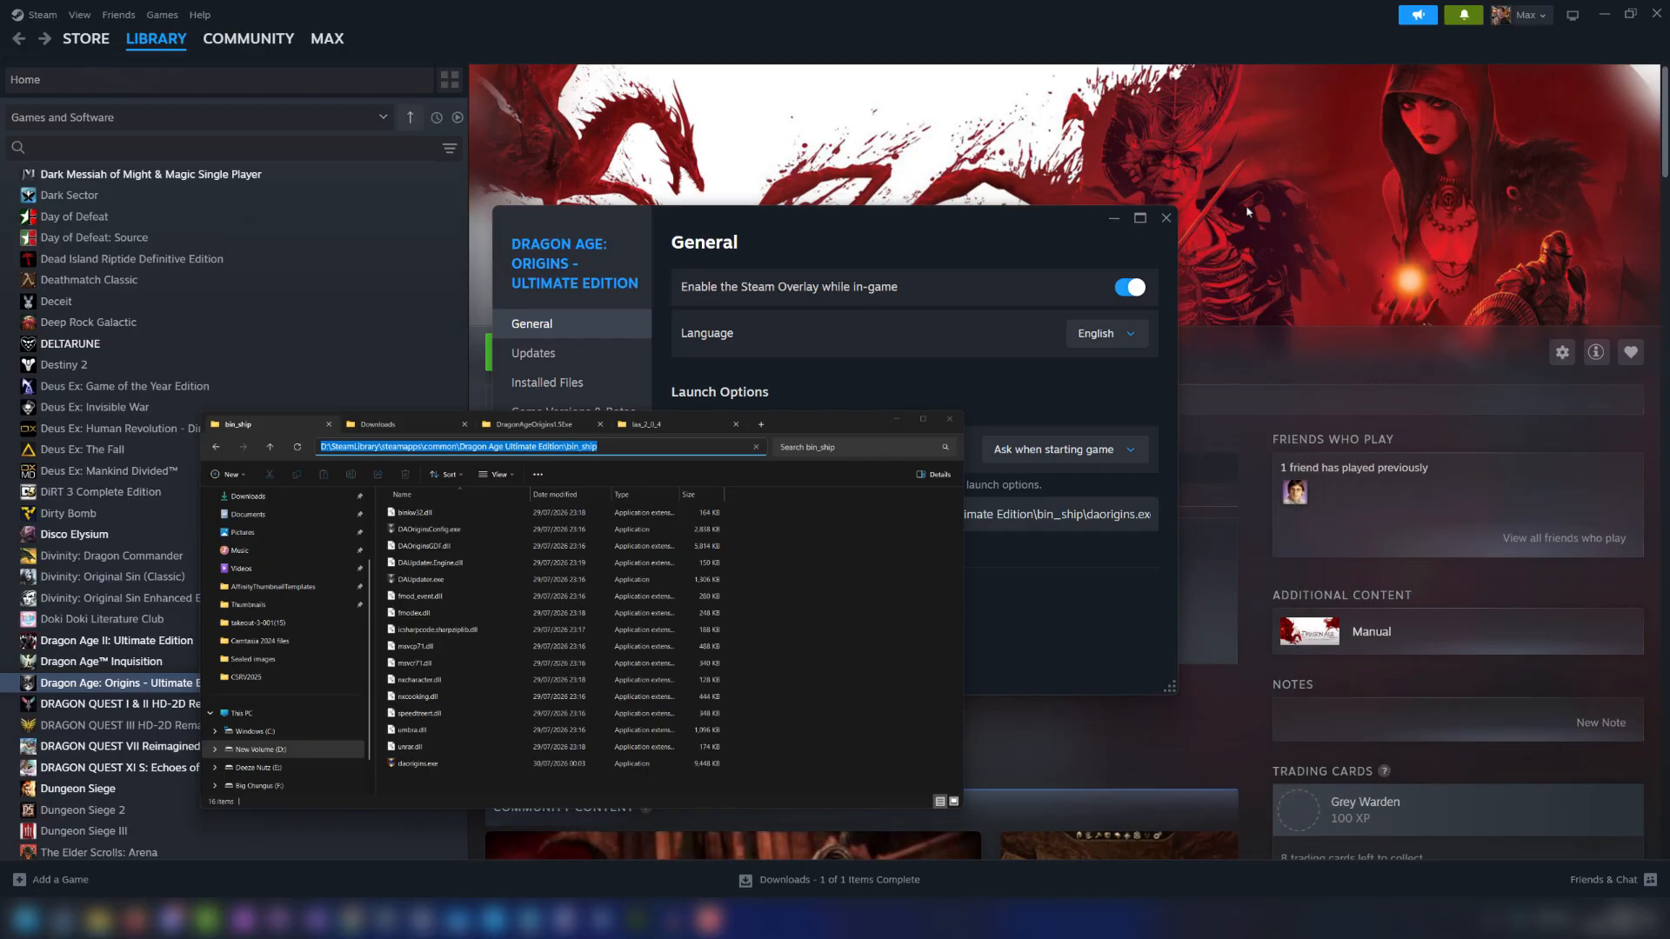
# Review the launch option text, checking that the folder path ends with daorigins.exe inside the quotation marks before %command%.
pyautogui.moveTo(680, 522); pyautogui.dragTo(1162, 517)
pyautogui.click(1072, 514)
pyautogui.click(1067, 516)
pyautogui.moveTo(1003, 514); pyautogui.dragTo(1073, 512)
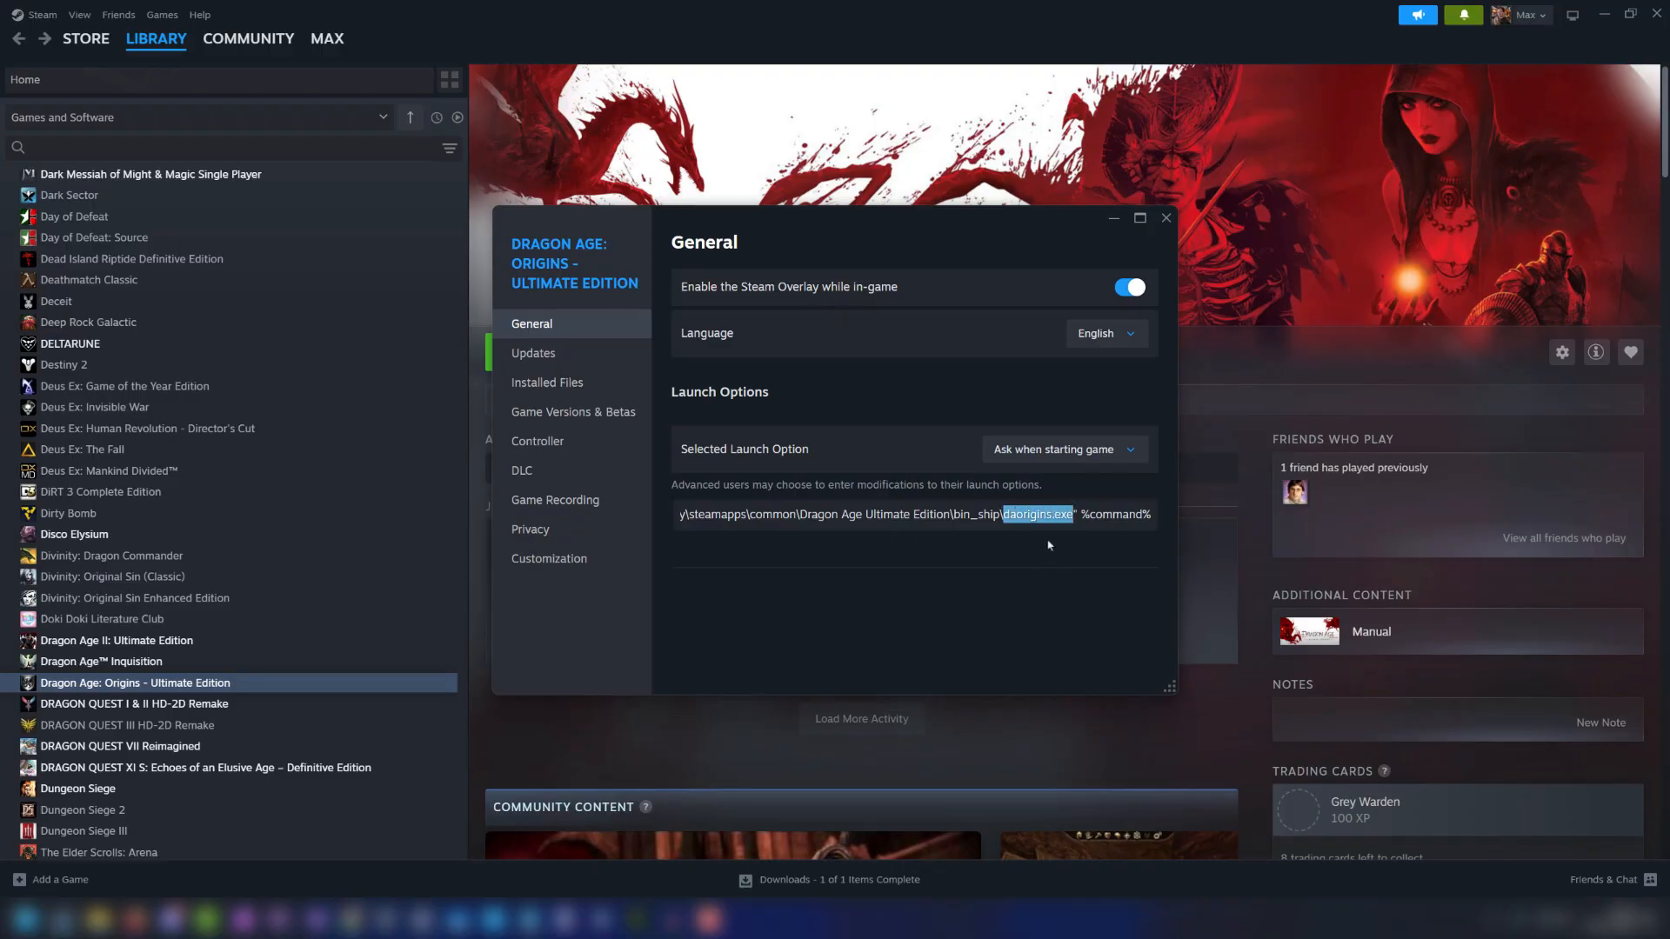
pyautogui.click(1079, 516)
pyautogui.moveTo(1142, 517); pyautogui.dragTo(621, 514)
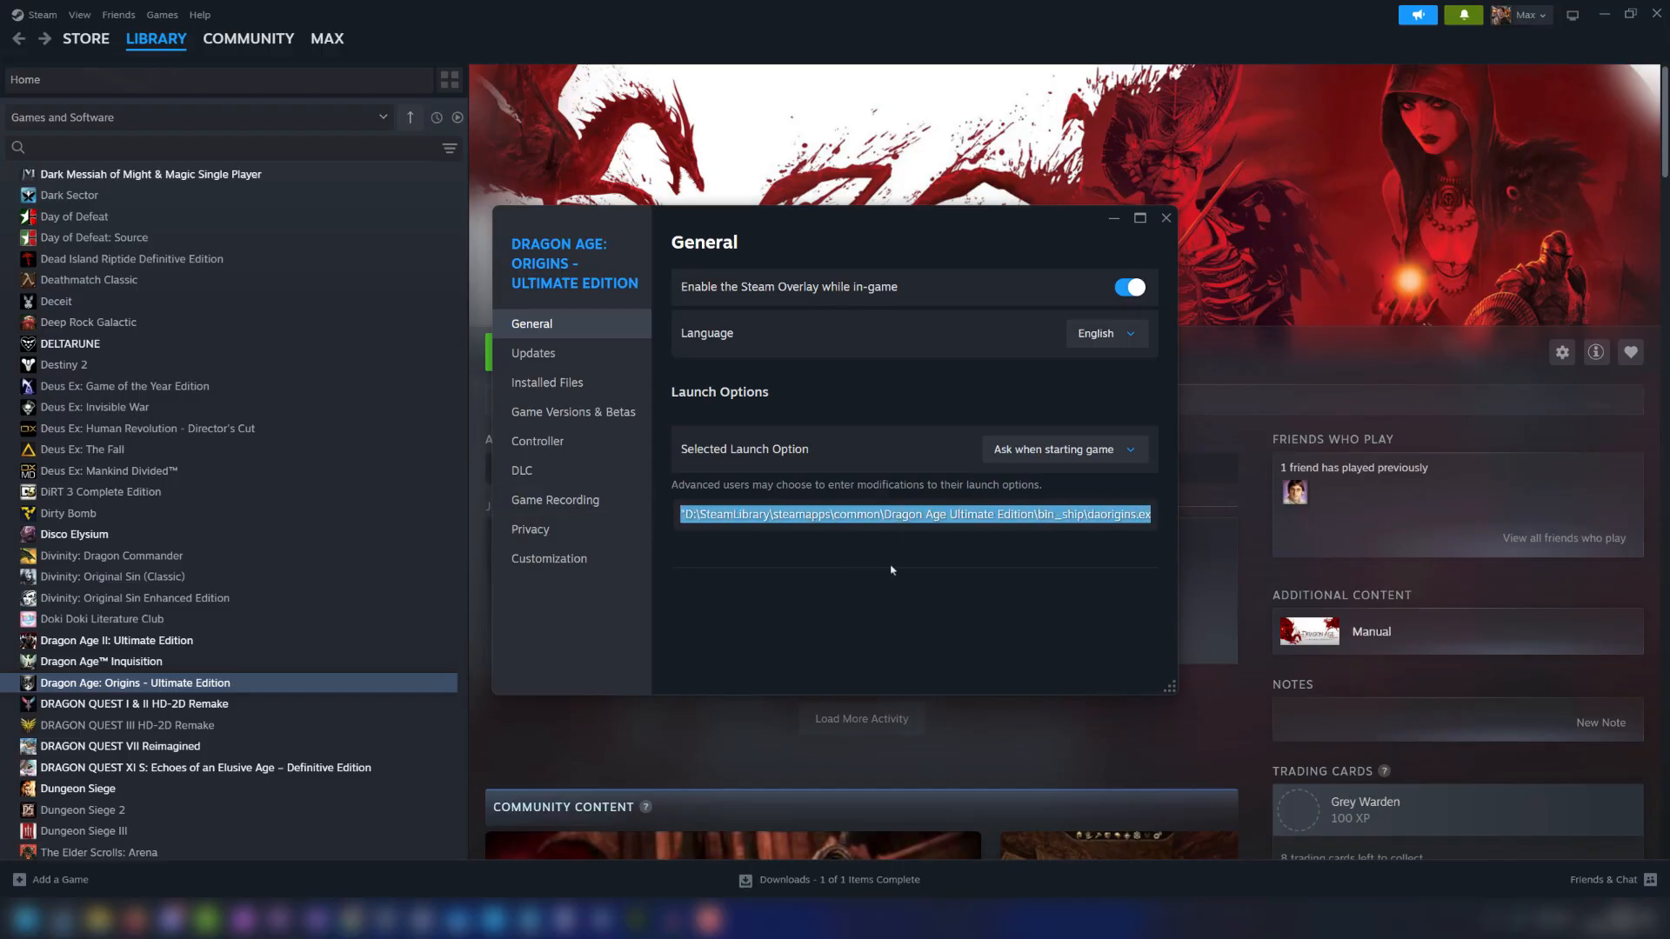
# Close the game's properties and launch Dragon Age: Origins - Ultimate Edition from the Steam library.
pyautogui.click(1166, 220)
pyautogui.click(588, 356)
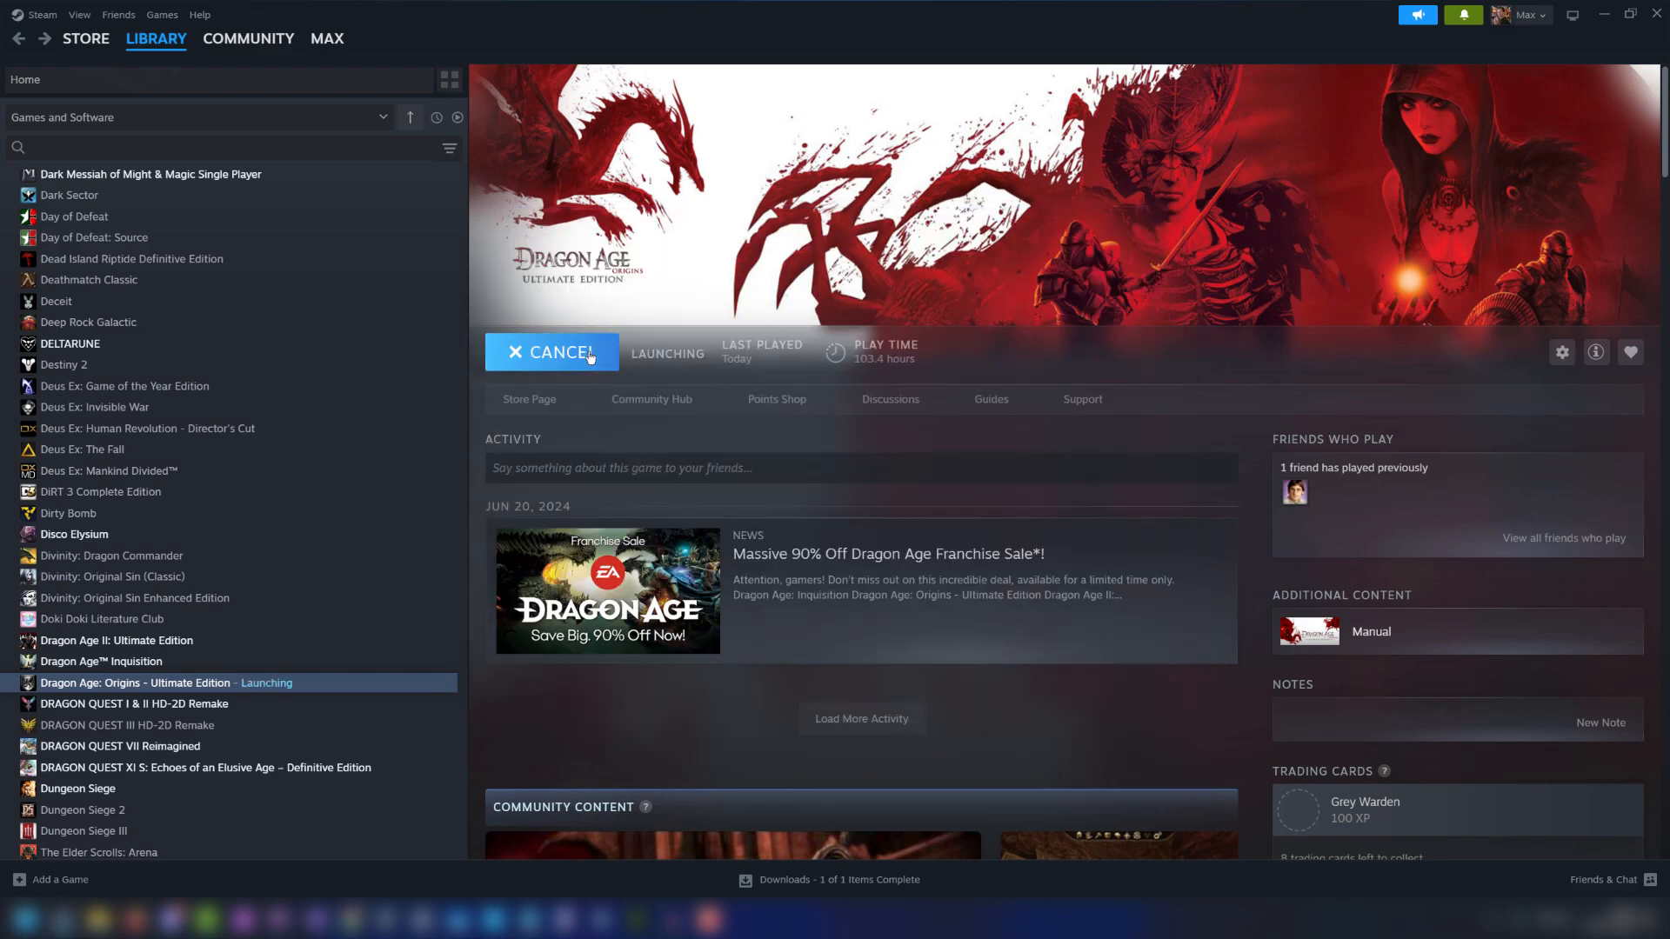
pyautogui.click(884, 604)
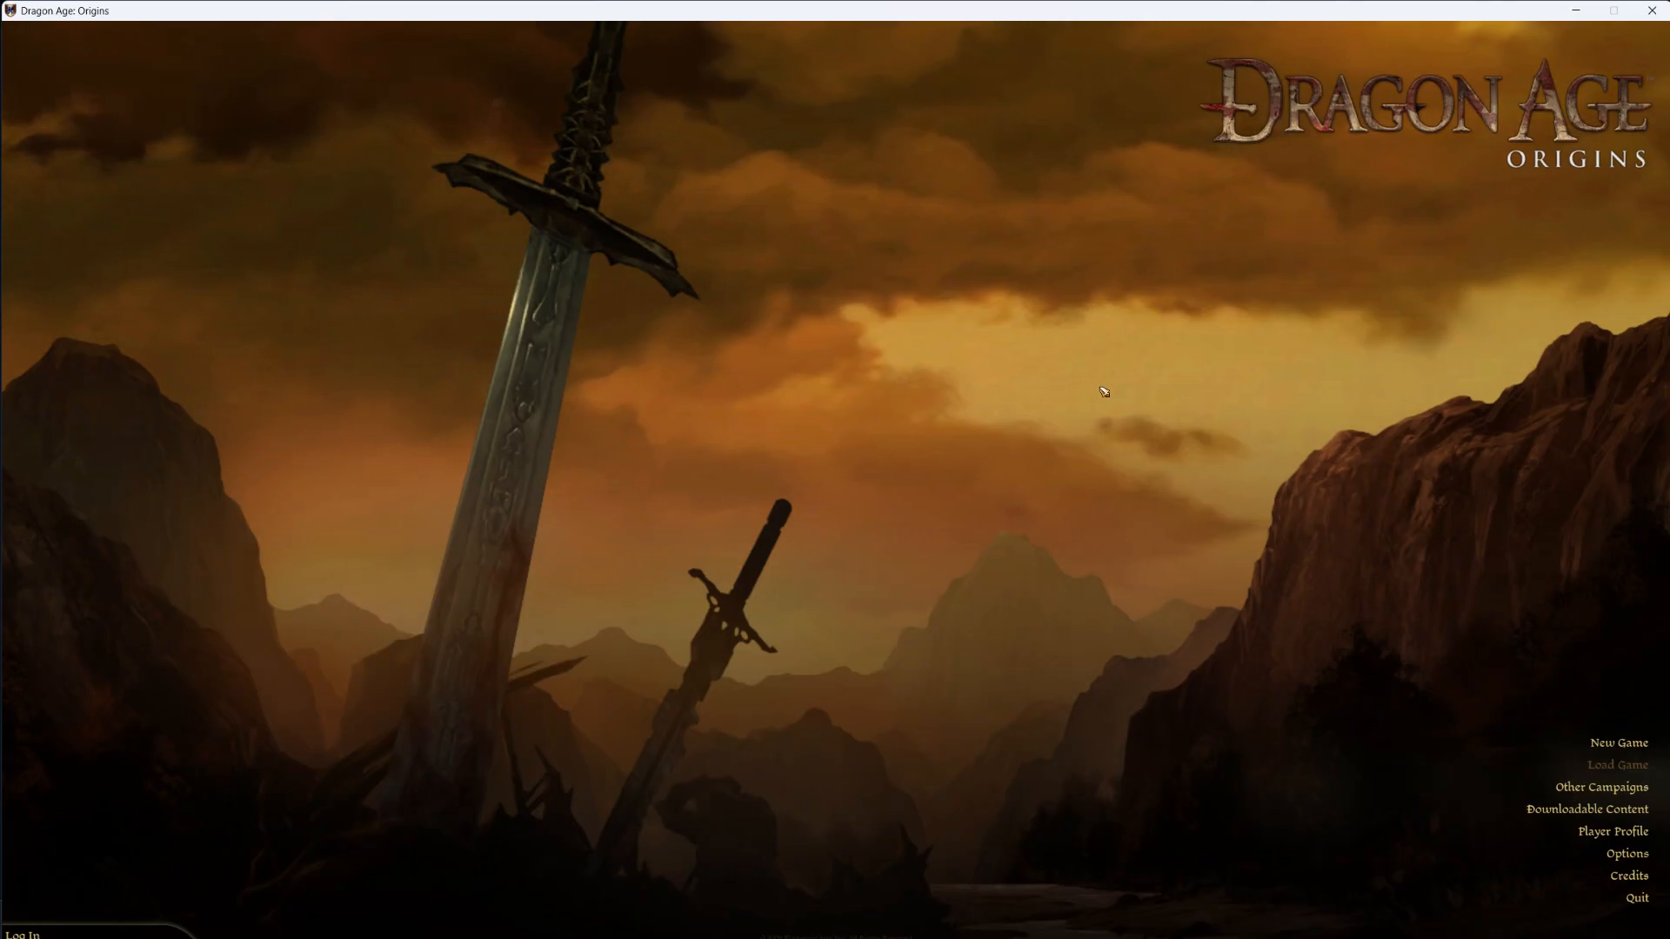
# Open the game's video options and look through the available screen resolutions.
pyautogui.click(1614, 856)
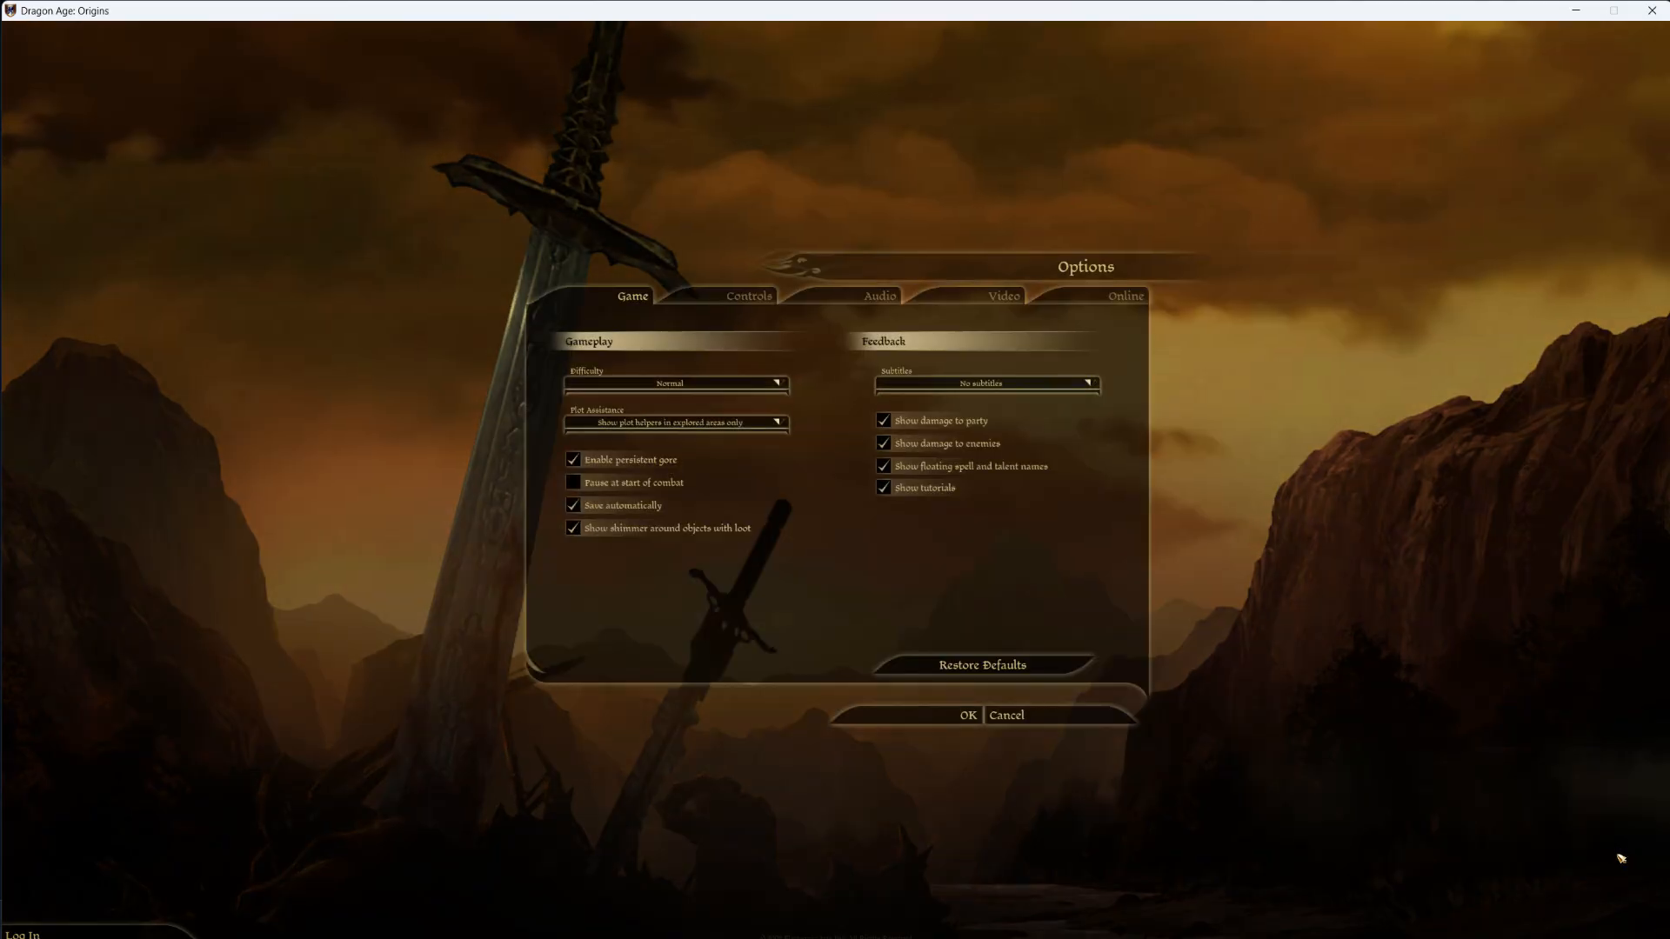
pyautogui.click(984, 302)
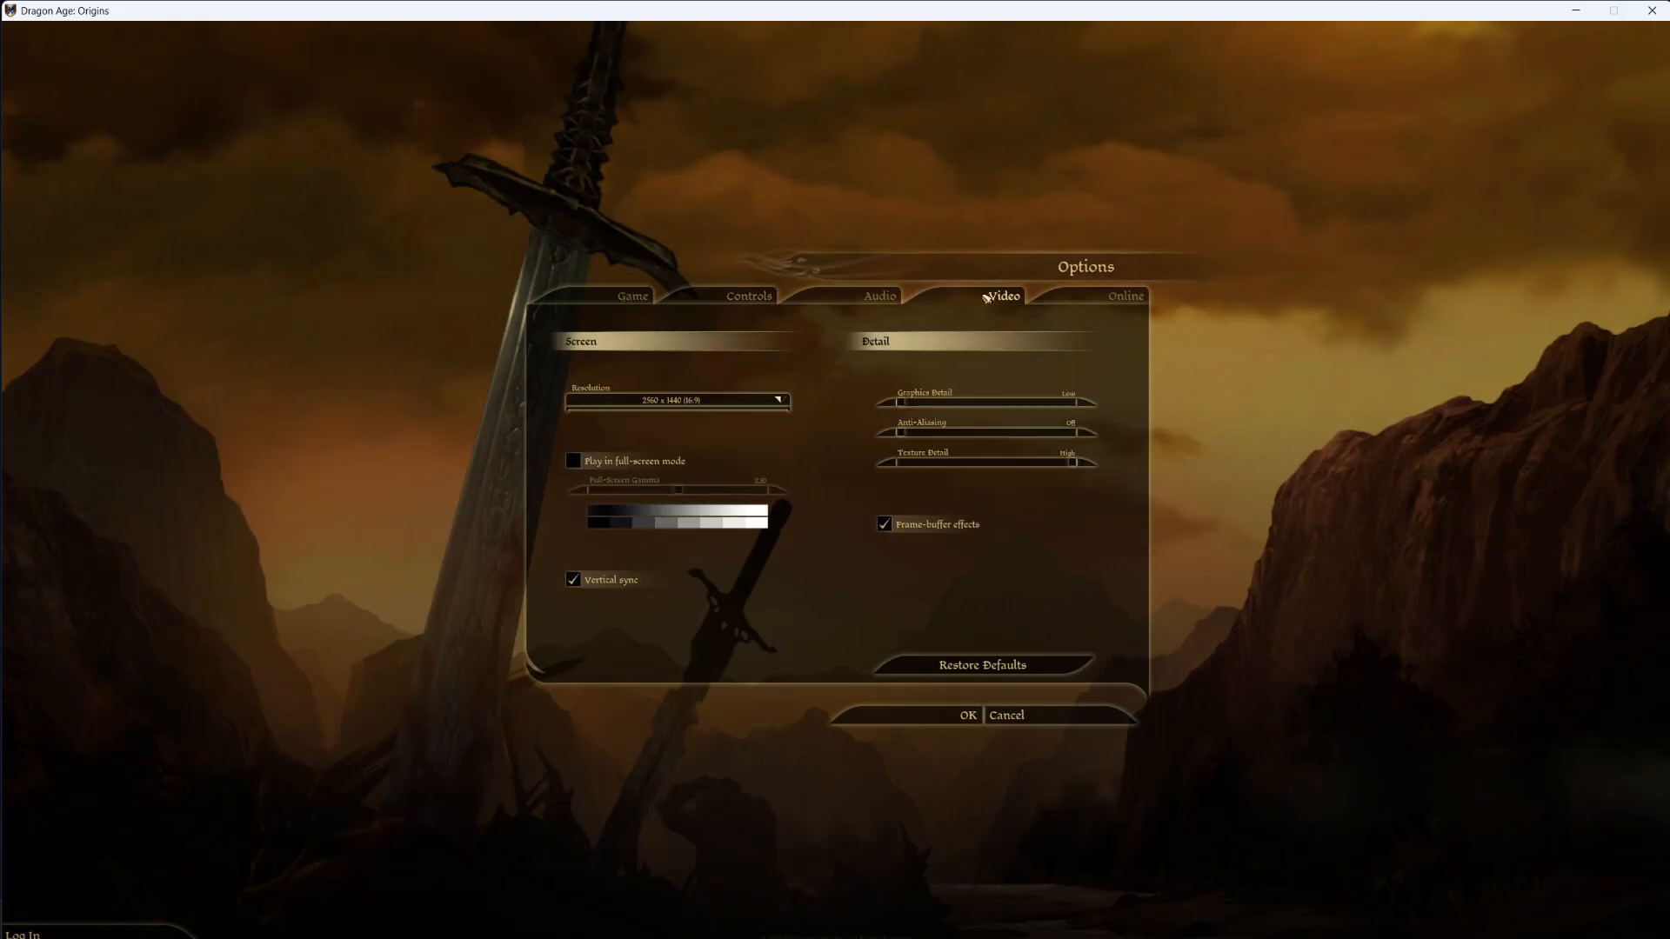
pyautogui.click(775, 403)
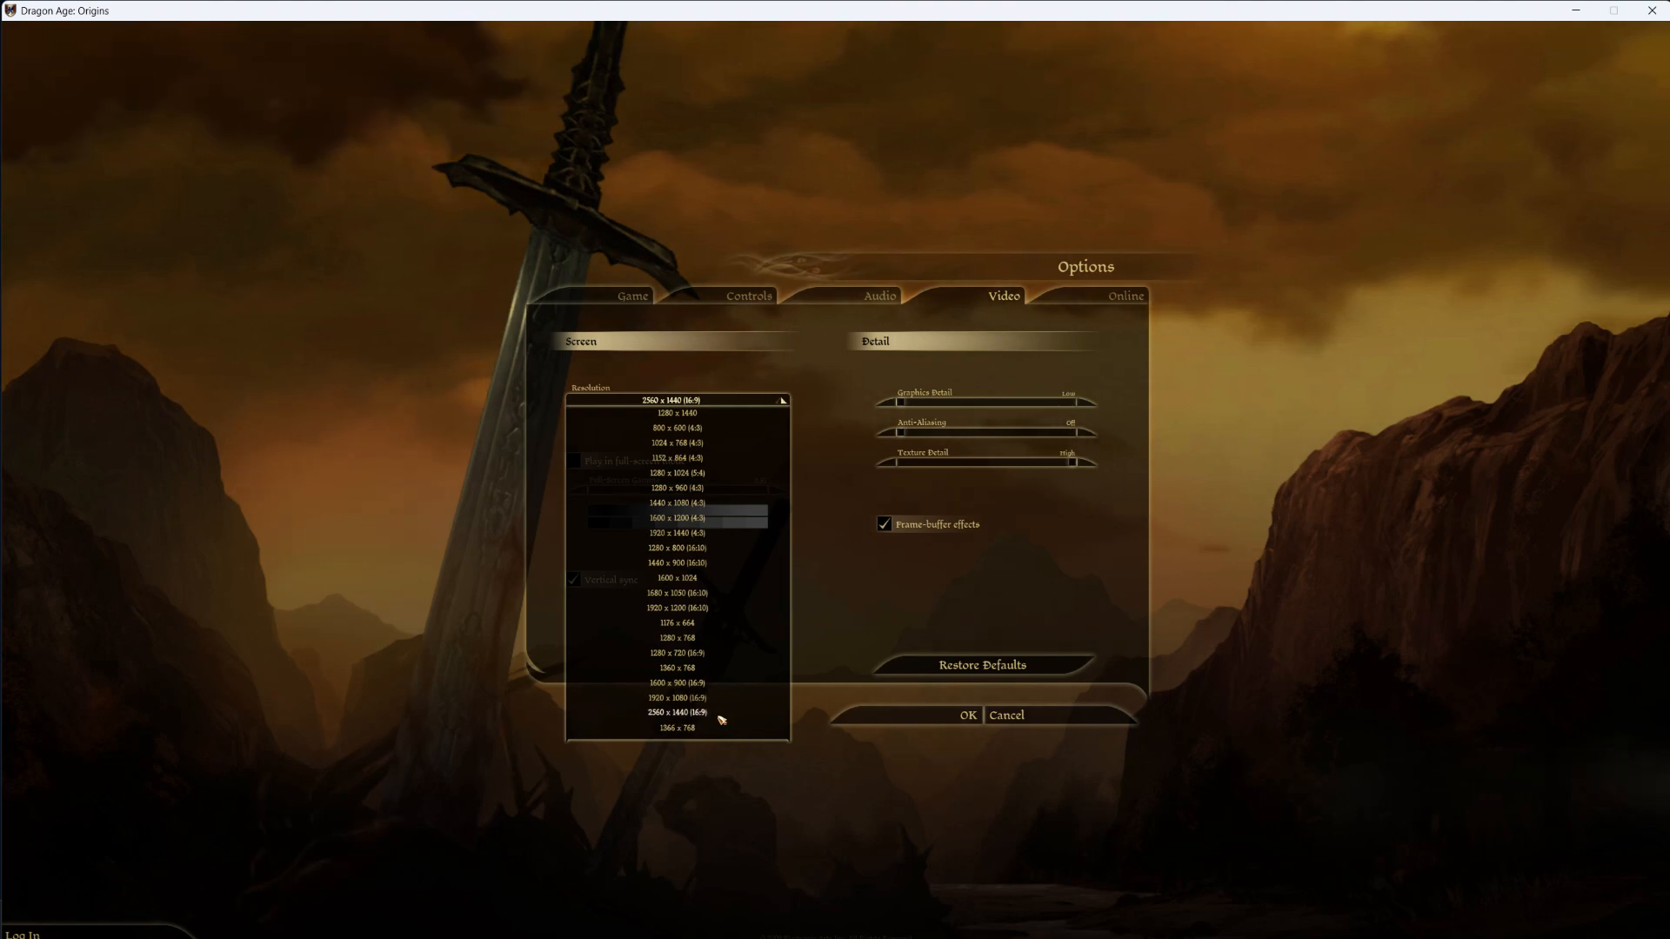
pyautogui.click(771, 328)
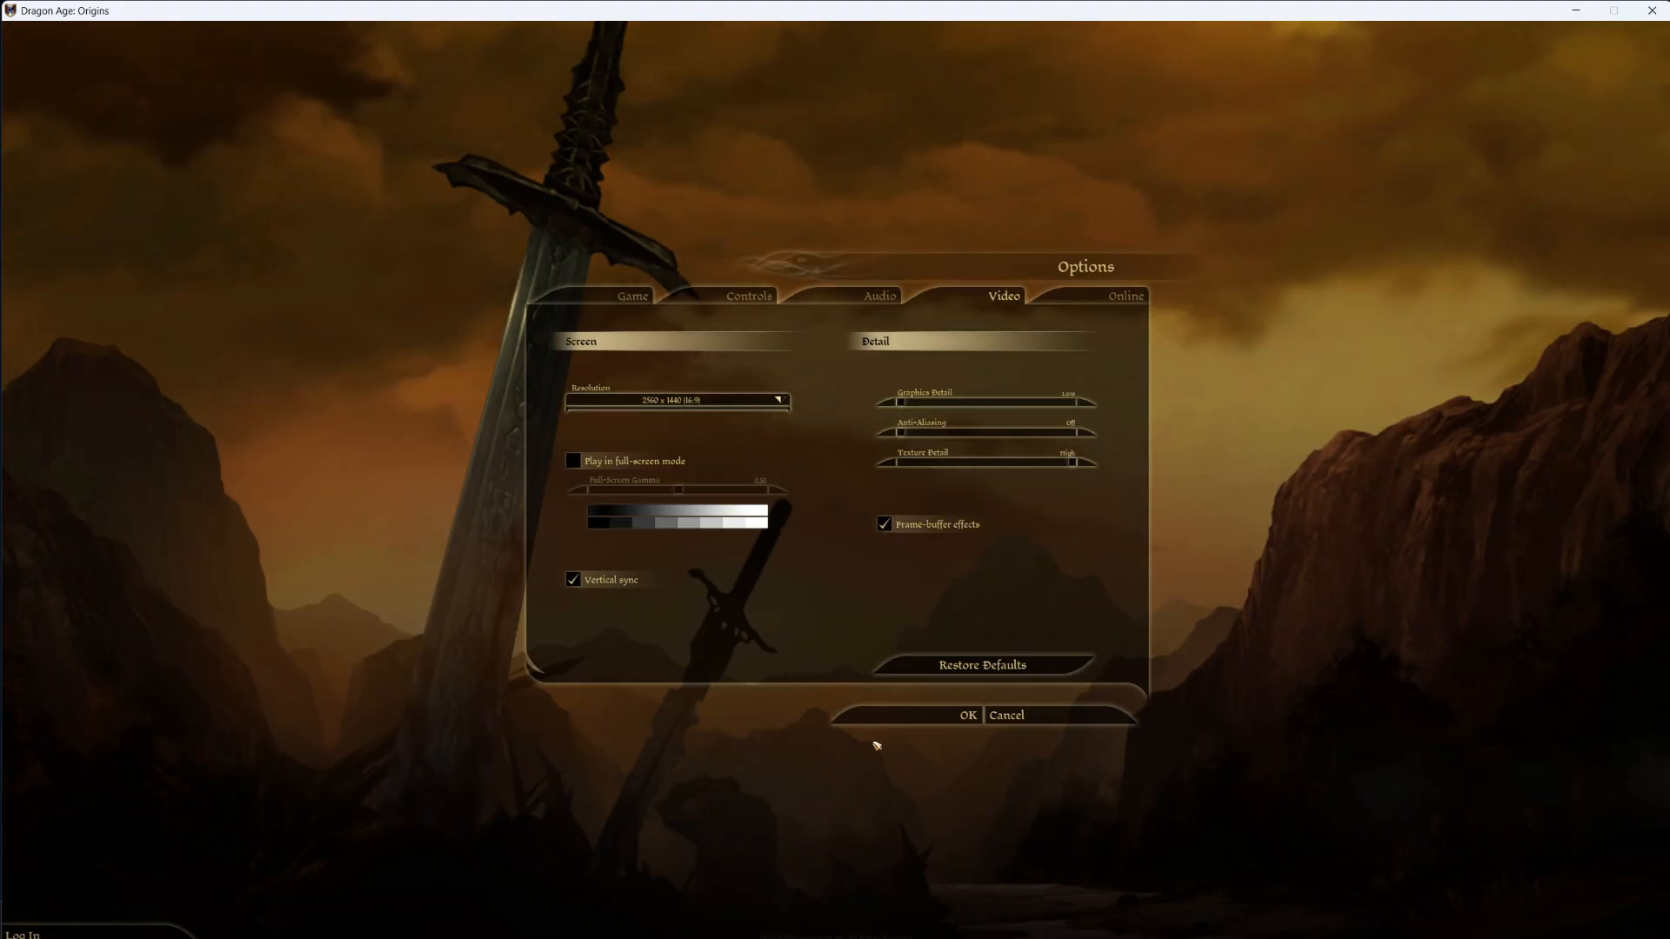